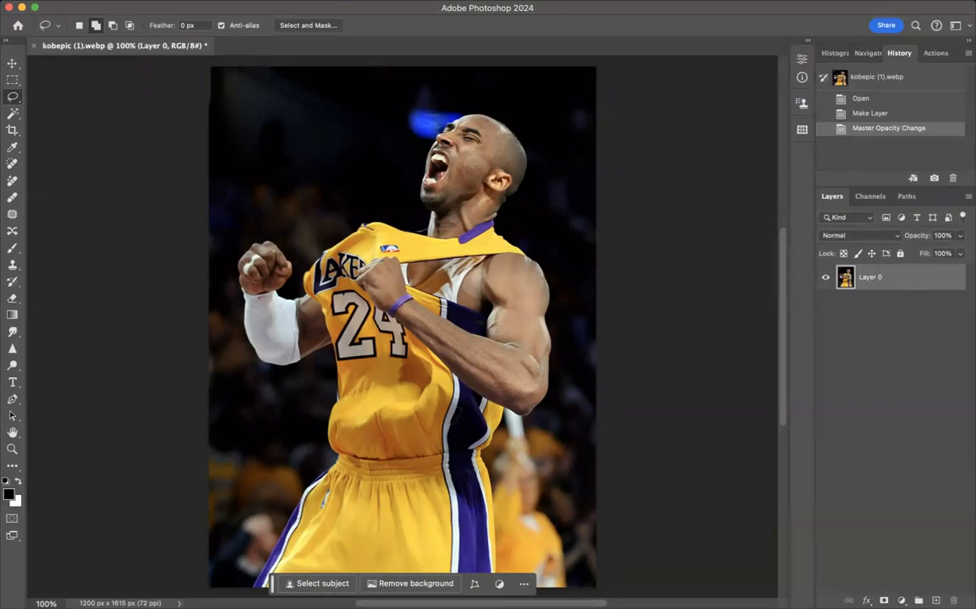
- Open kobepic (1).webp from the recent files and unlock its background as an editable layer
left_click(33, 45)
left_click(483, 246)
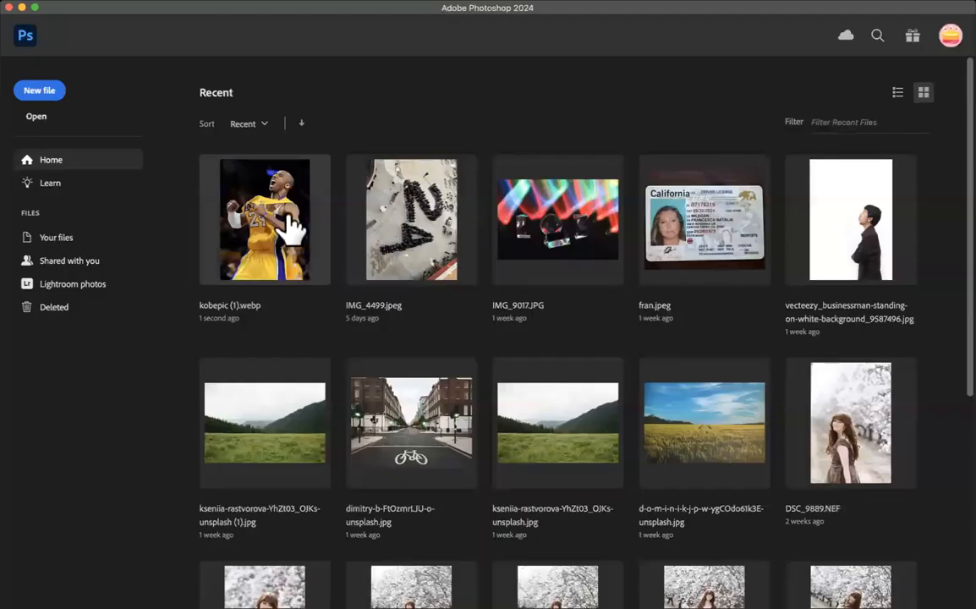
left_click(290, 224)
left_click(951, 277)
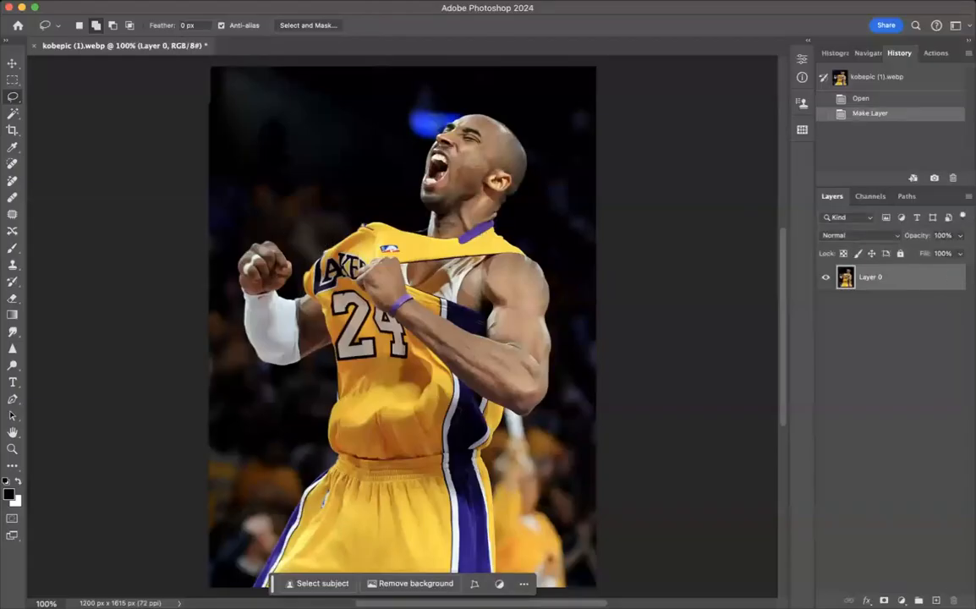
- Lower the photo layer's opacity to 52% so it can serve as a tracing guide
left_click(960, 235)
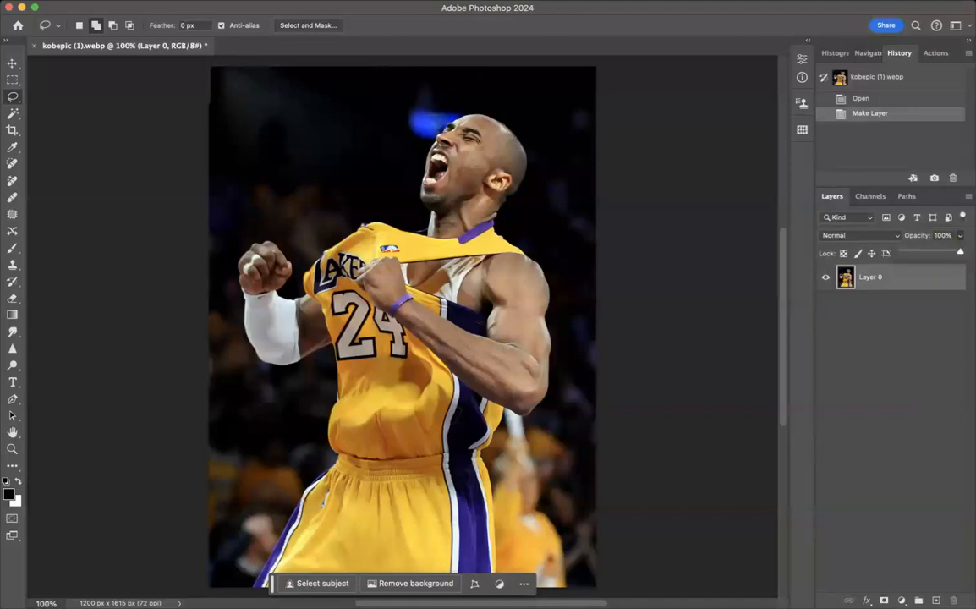
left_click_drag(957, 252, 937, 256)
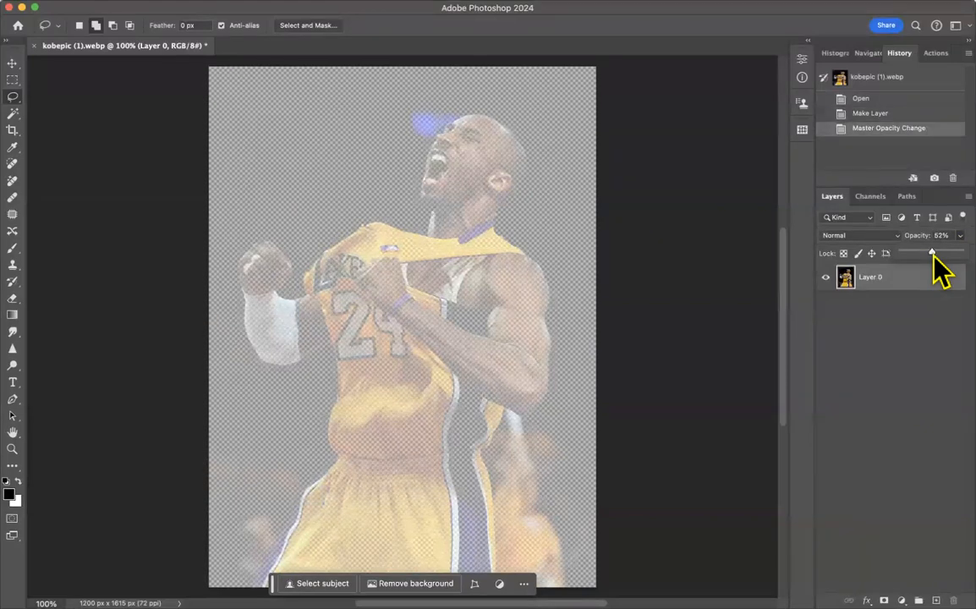
left_click(119, 570)
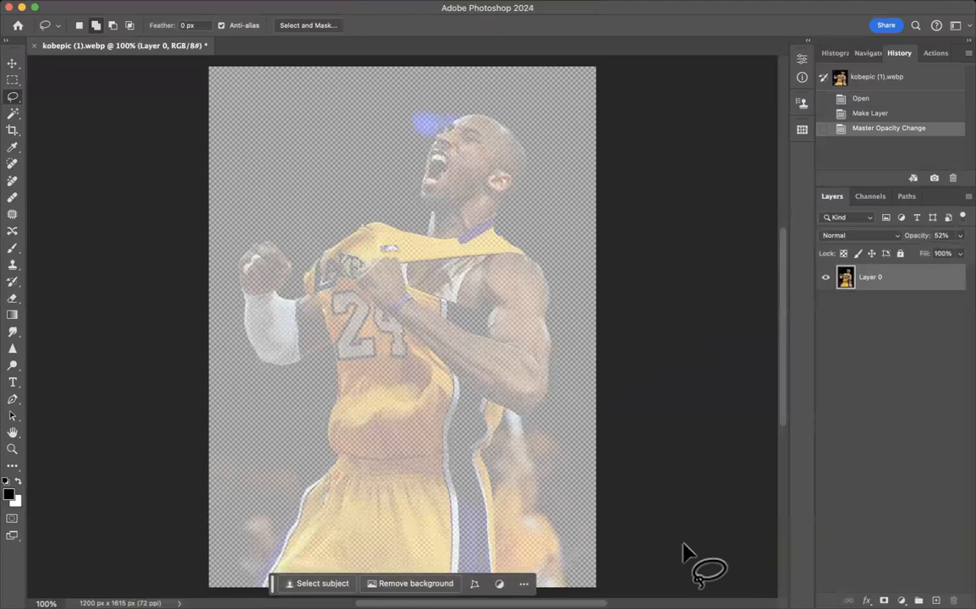
- Add a new empty layer above the photo and set up the Brush tool at 7 px
left_click(936, 601)
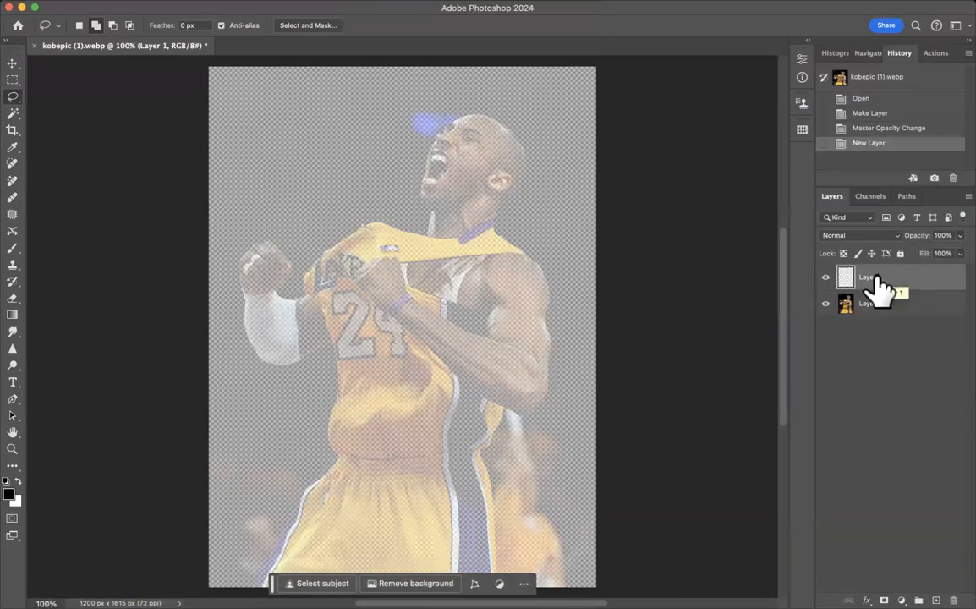
left_click(16, 254)
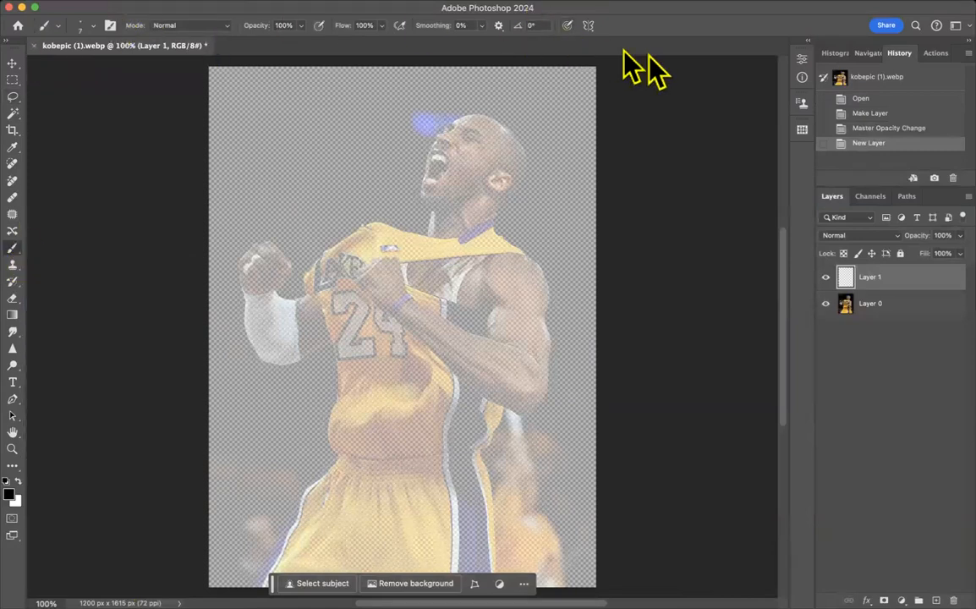
left_click(85, 26)
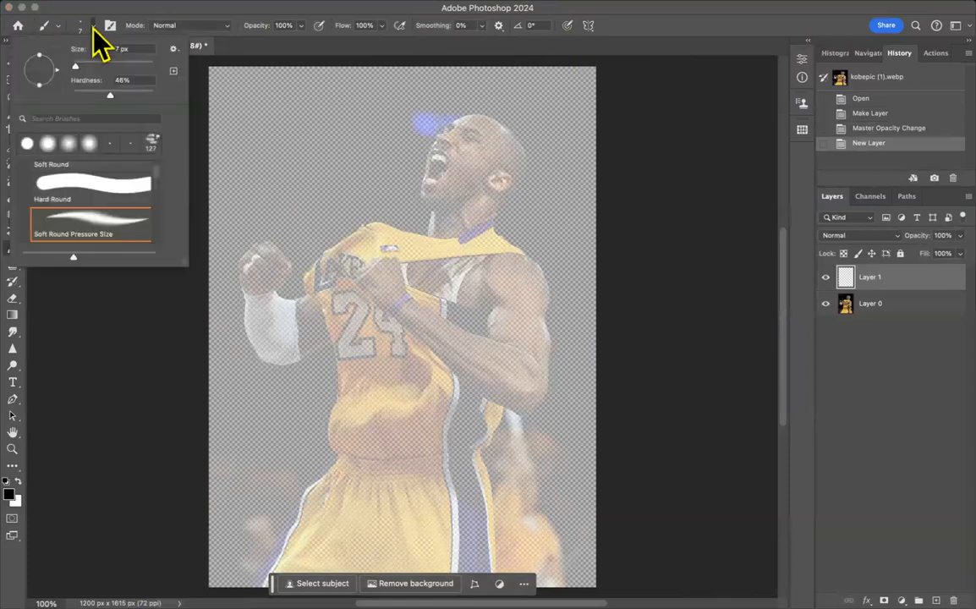
left_click_drag(77, 66, 75, 65)
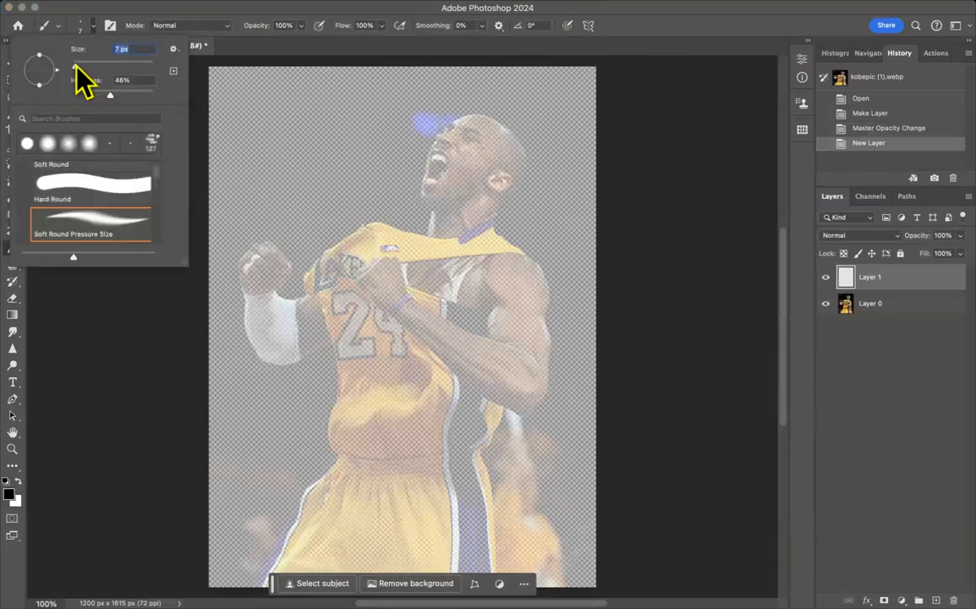
scroll(156, 179, "down", 1)
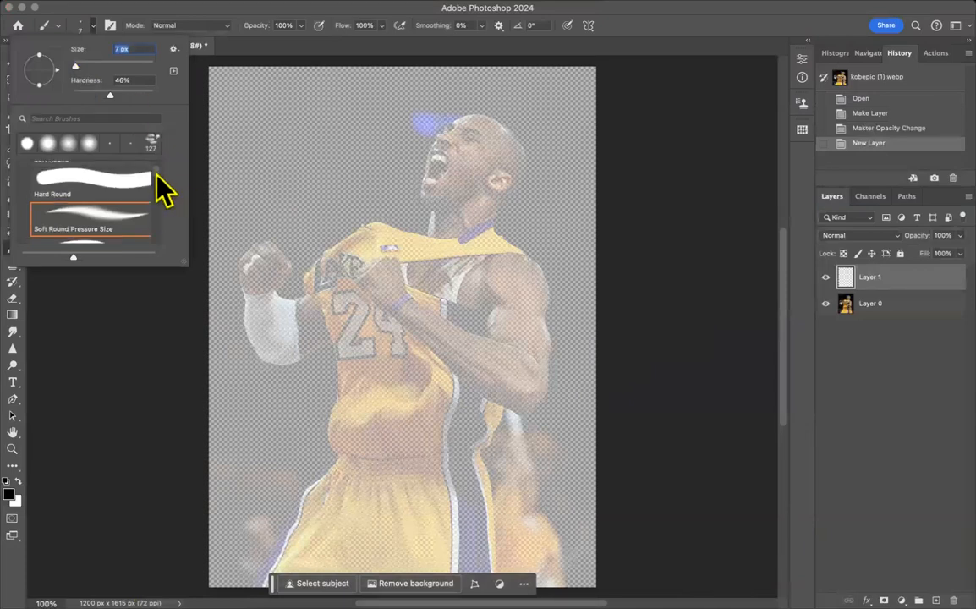
scroll(159, 183, "up", 2)
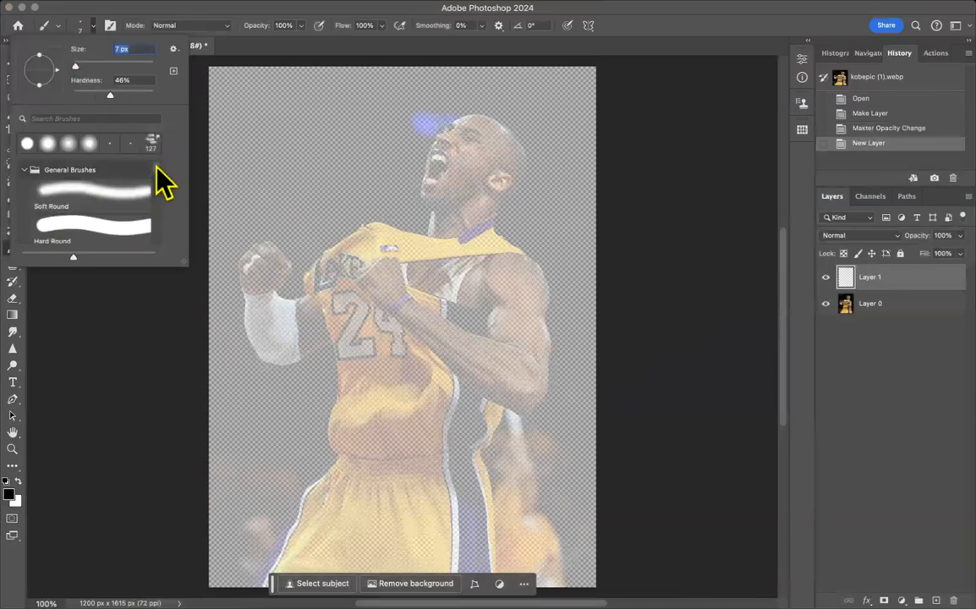
scroll(161, 182, "down", 1)
scroll(163, 183, "up", 1)
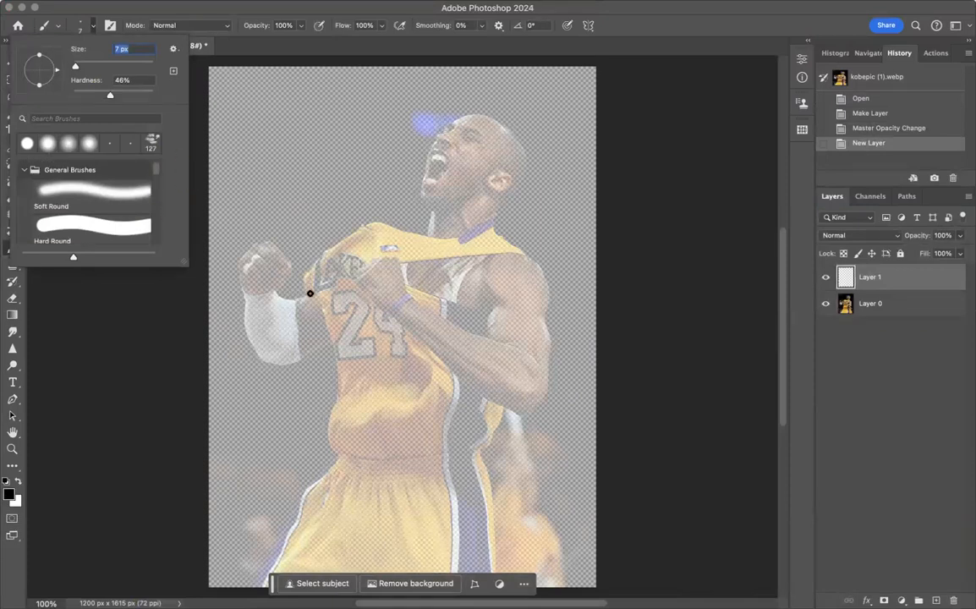
- Trace the jersey's raised shoulder edge in black, continuing up the front of the neck, chin and mouth to the nose
left_click(310, 292)
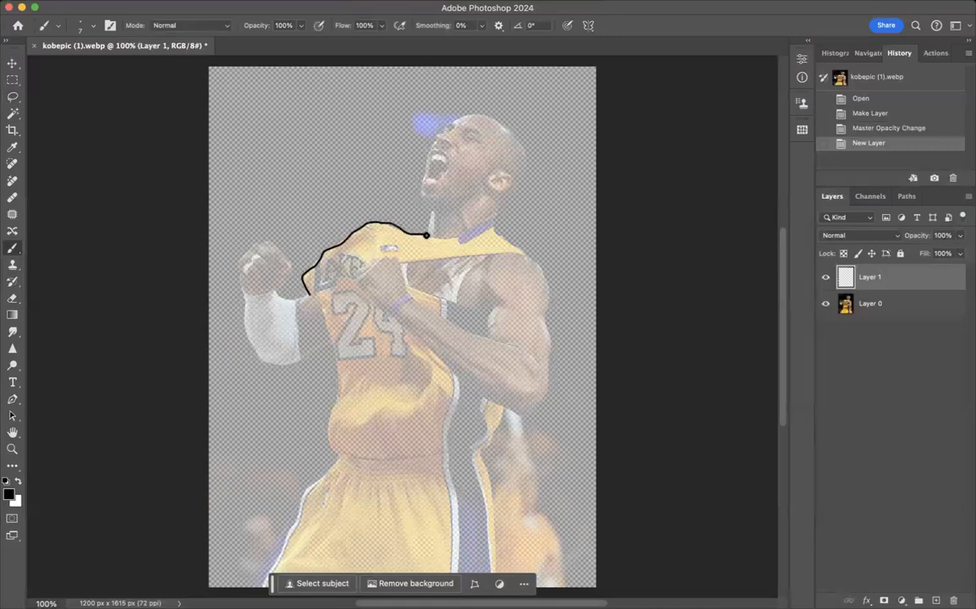
left_click_drag(428, 237, 428, 237)
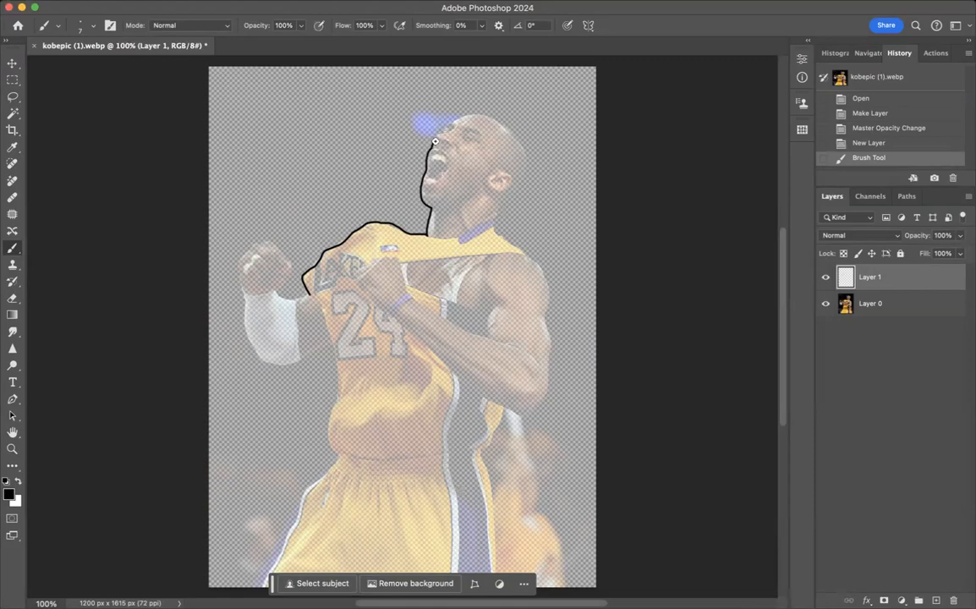
left_click_drag(436, 142, 436, 141)
- Trace the nose bridge, far eye and head contour, continuing down the back of the neck to the shoulder and upper arm
key("super+plus")
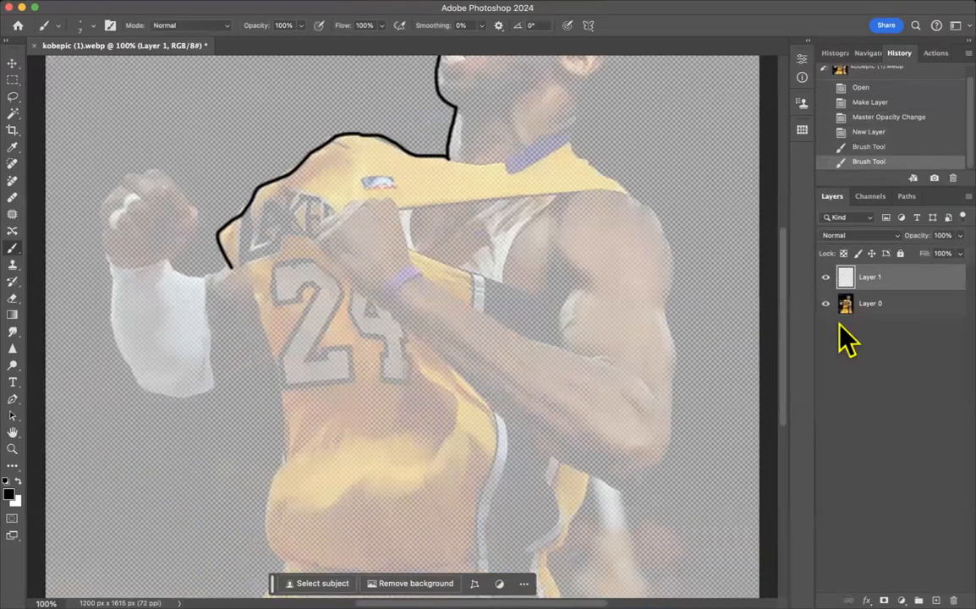
key("super+plus")
scroll(784, 316, "up", 5)
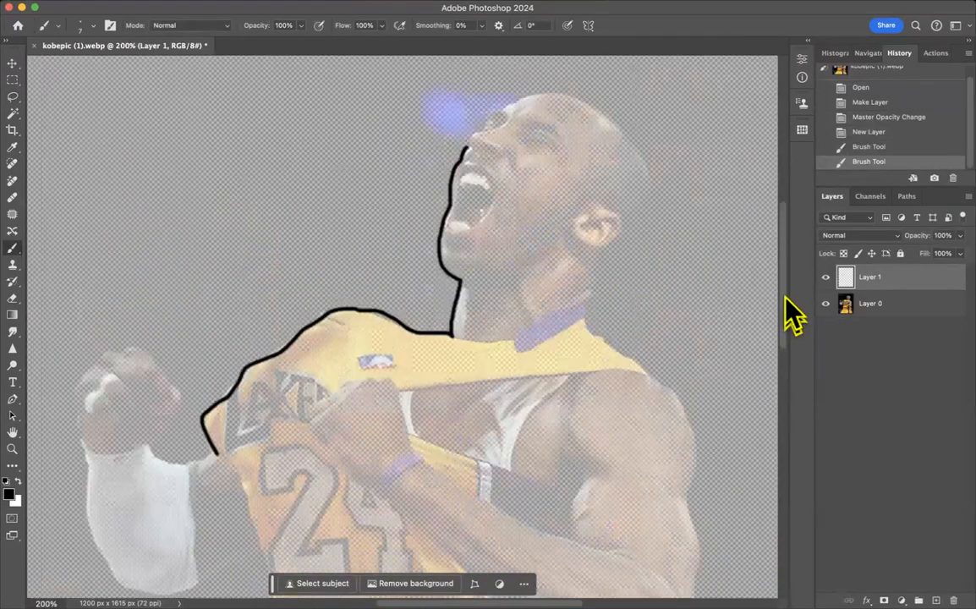
left_click_drag(471, 156, 510, 137)
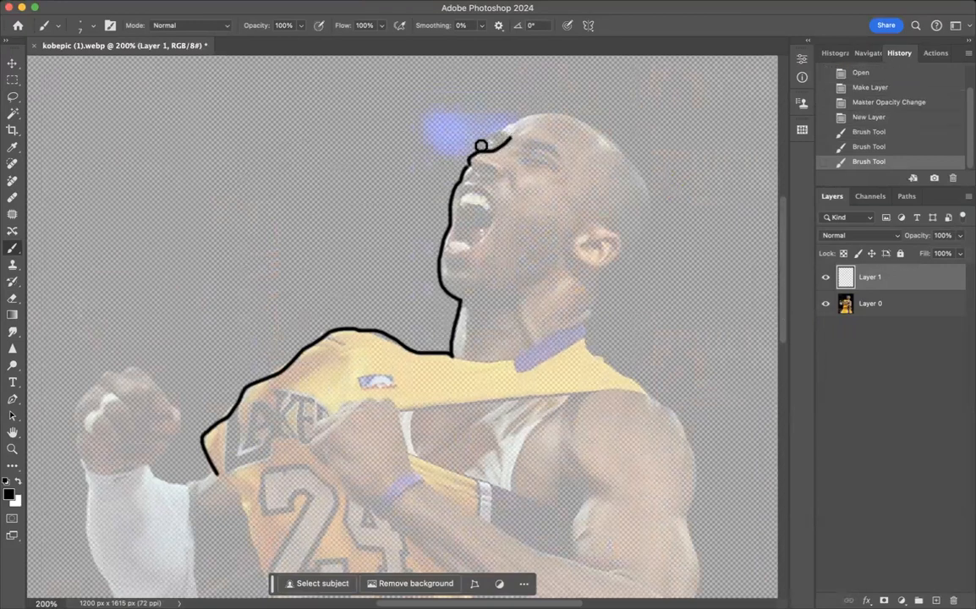
mouse_move(480, 142)
left_mouse_down()
mouse_move(509, 138)
mouse_move(489, 136)
mouse_move(544, 114)
mouse_move(570, 117)
mouse_move(627, 142)
mouse_move(649, 176)
mouse_move(656, 216)
mouse_move(644, 258)
mouse_move(605, 284)
mouse_move(585, 351)
mouse_move(680, 419)
mouse_move(693, 458)
mouse_move(690, 529)
left_mouse_up()
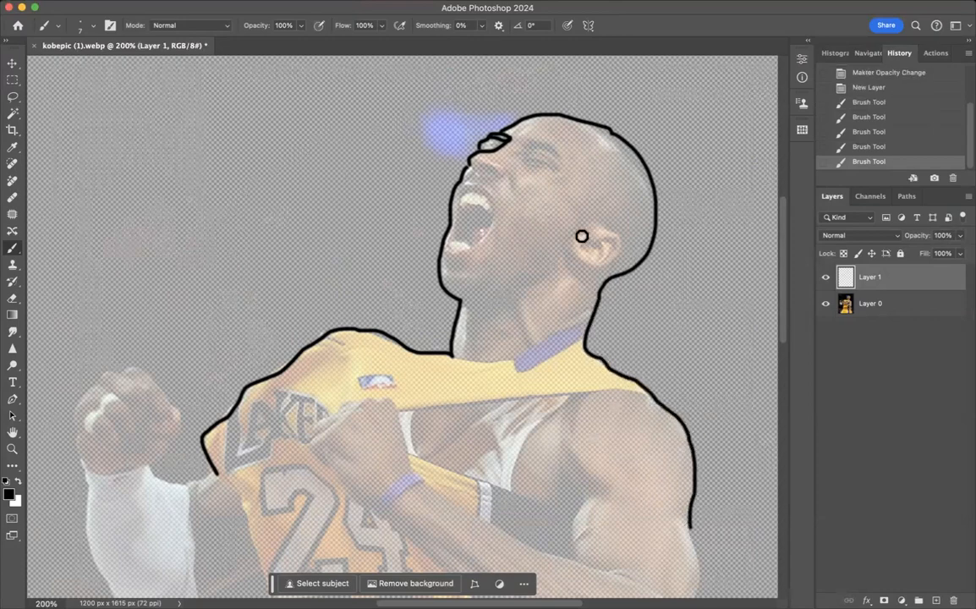
- Draw the ear, near eye and eyebrow, nostril and open mouth with its inner lip line
mouse_move(574, 235)
left_mouse_down()
mouse_move(609, 243)
mouse_move(597, 248)
left_mouse_up()
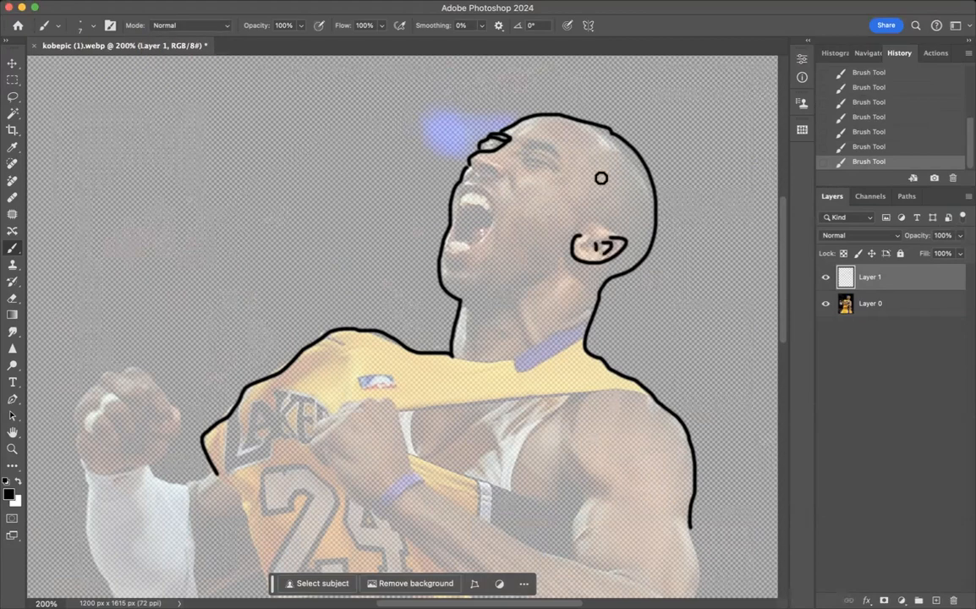
mouse_move(528, 165)
left_mouse_down()
mouse_move(536, 153)
mouse_move(560, 168)
mouse_move(528, 168)
mouse_move(560, 154)
mouse_move(533, 143)
left_mouse_up()
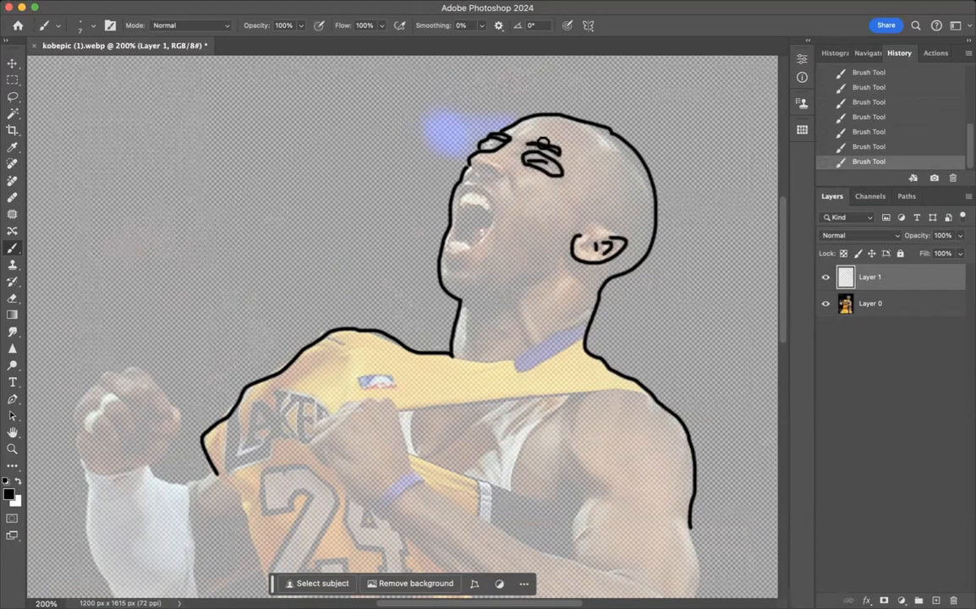
mouse_move(492, 171)
left_mouse_down()
mouse_move(499, 216)
mouse_move(489, 189)
mouse_move(462, 181)
mouse_move(498, 202)
mouse_move(488, 248)
mouse_move(470, 264)
mouse_move(439, 257)
left_mouse_up()
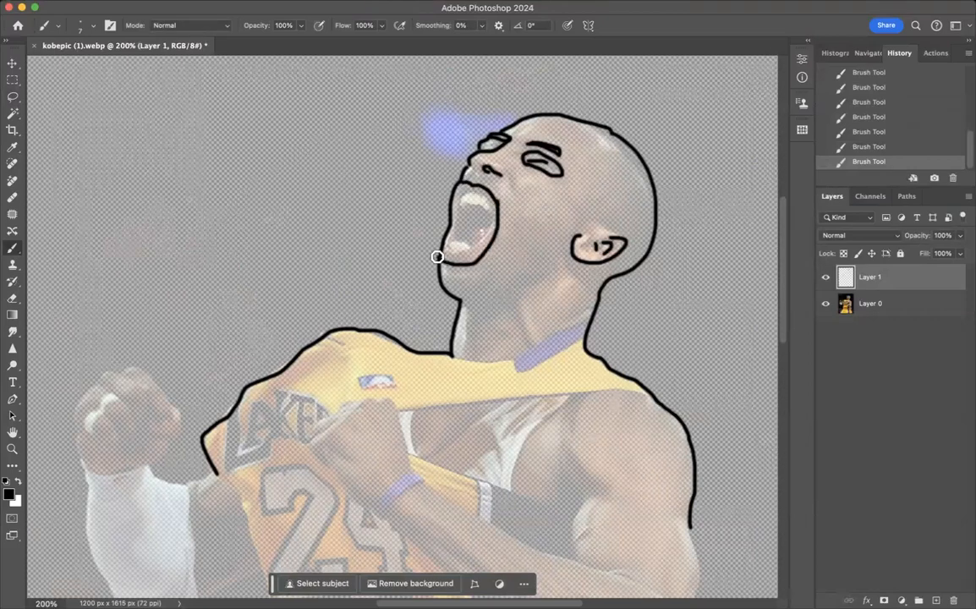
mouse_move(487, 231)
left_mouse_down()
mouse_move(470, 250)
mouse_move(448, 252)
mouse_move(457, 208)
mouse_move(474, 203)
mouse_move(489, 219)
left_mouse_up()
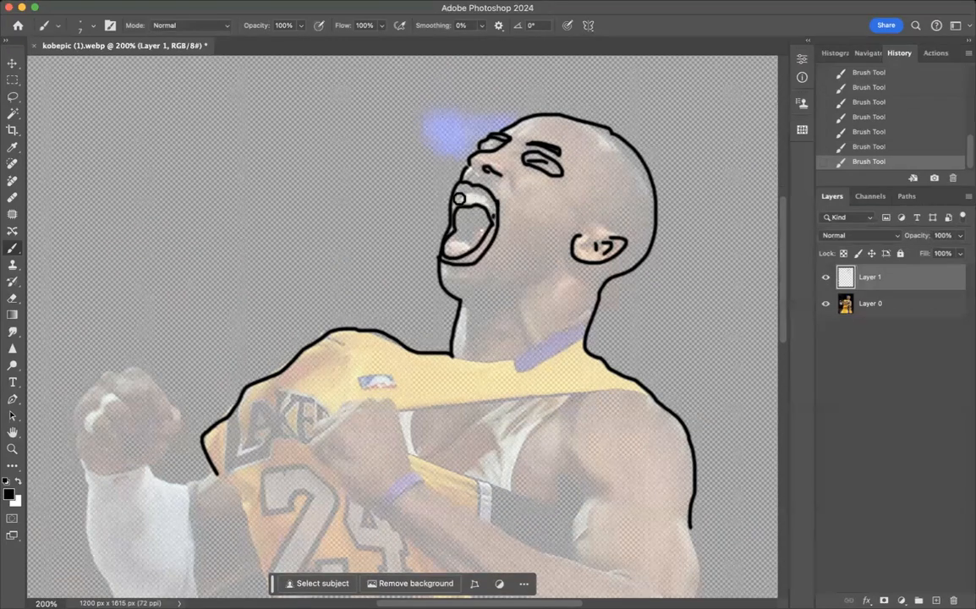
- Trace the neck muscle lines, the purple collar and the upper and lower edges of the pulled jersey fabric
mouse_move(531, 341)
left_mouse_down()
mouse_move(518, 311)
mouse_move(523, 294)
mouse_move(560, 267)
mouse_move(562, 292)
left_mouse_up()
left_click_drag(566, 255, 586, 293)
left_click_drag(787, 300, 787, 347)
mouse_move(514, 181)
left_mouse_down()
mouse_move(582, 158)
mouse_move(593, 127)
mouse_move(516, 174)
mouse_move(447, 163)
left_mouse_up()
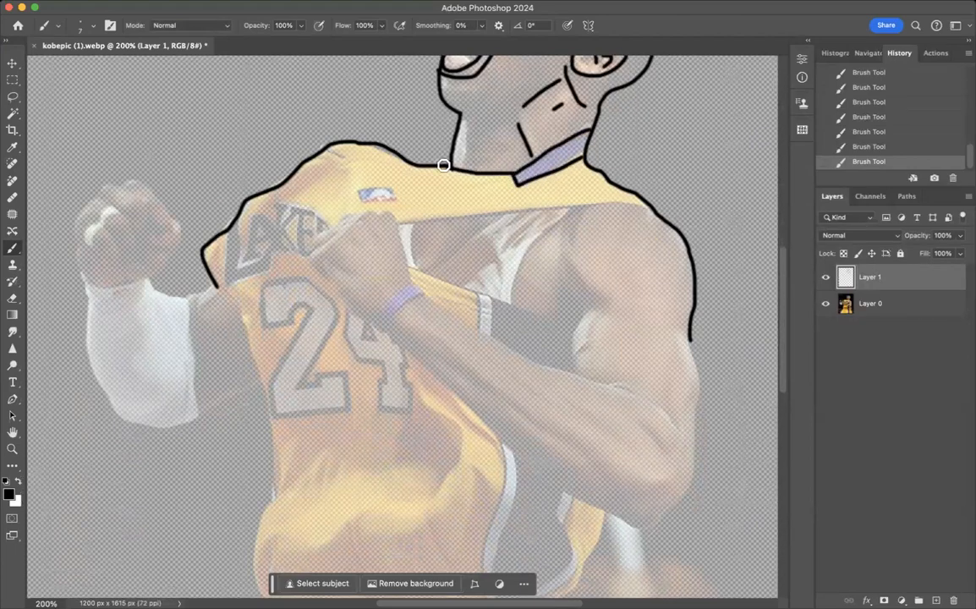
left_click(394, 223)
left_click(651, 203, "shift")
- Outline the fist gripping the jersey, its forearm and elbow, and the inner contour of the upper arm
mouse_move(689, 330)
left_mouse_down()
mouse_move(700, 396)
mouse_move(693, 452)
mouse_move(646, 535)
mouse_move(566, 493)
mouse_move(491, 435)
mouse_move(312, 252)
mouse_move(352, 215)
mouse_move(382, 212)
mouse_move(400, 226)
mouse_move(407, 270)
mouse_move(429, 300)
mouse_move(556, 372)
mouse_move(628, 391)
mouse_move(671, 426)
left_mouse_up()
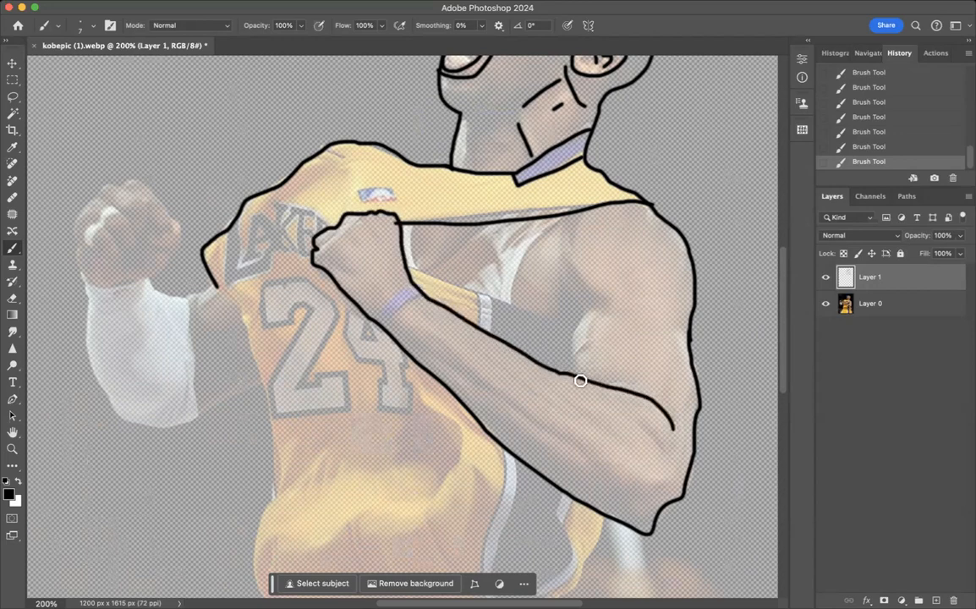
mouse_move(576, 365)
left_mouse_down()
mouse_move(585, 330)
mouse_move(603, 314)
mouse_move(578, 222)
left_mouse_up()
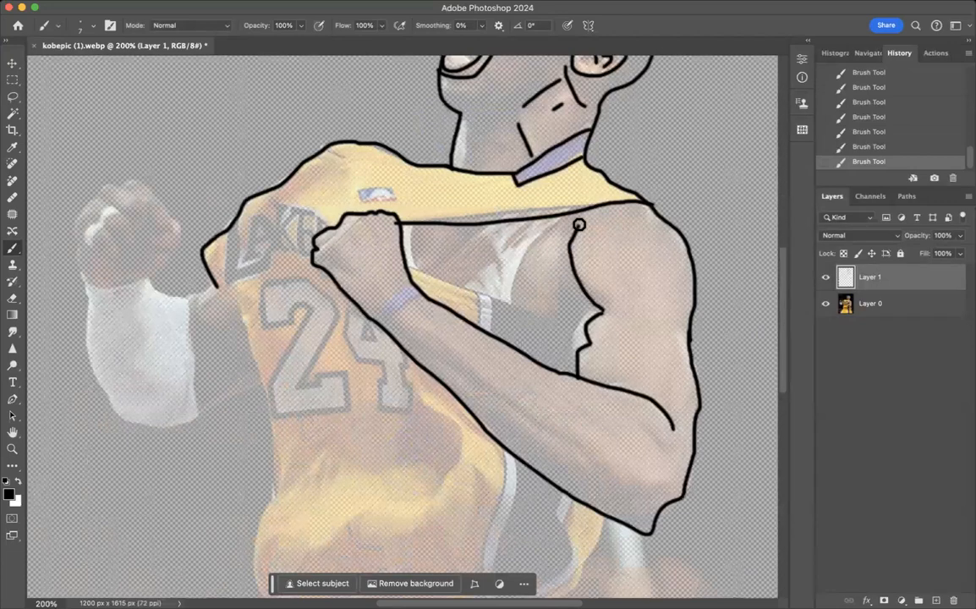
left_click_drag(588, 313, 573, 349)
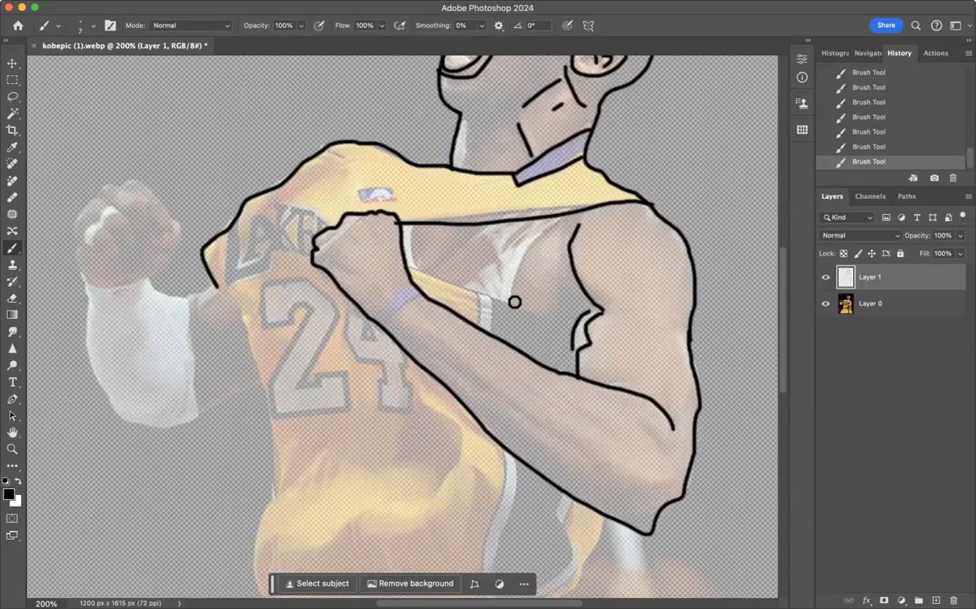
- Trace the undershirt's armhole curve, the jersey edge across the chest and the narrow side stripe above the forearm
left_click_drag(515, 302, 550, 219)
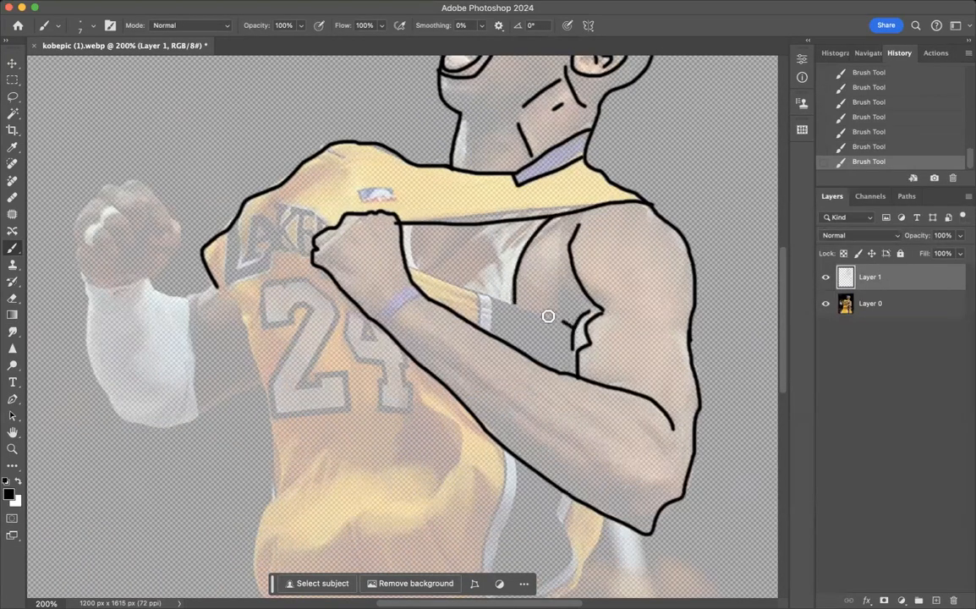
left_click_drag(514, 298, 407, 271)
mouse_move(478, 328)
left_mouse_down()
mouse_move(478, 294)
mouse_move(493, 295)
mouse_move(488, 332)
left_mouse_up()
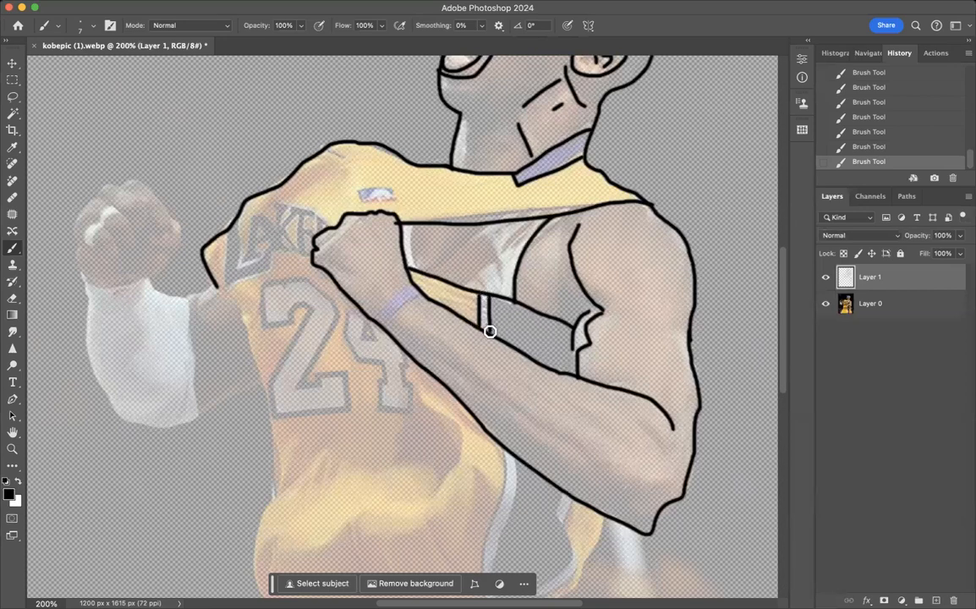
- Outline the raised fist and white-sleeved arm, plus the jersey's side edge below that arm
mouse_move(222, 289)
left_mouse_down()
mouse_move(178, 296)
mouse_move(148, 281)
mouse_move(170, 263)
mouse_move(185, 221)
mouse_move(139, 171)
mouse_move(81, 210)
mouse_move(73, 228)
mouse_move(89, 291)
mouse_move(124, 292)
mouse_move(149, 280)
mouse_move(90, 296)
mouse_move(93, 350)
mouse_move(142, 428)
mouse_move(198, 432)
mouse_move(264, 390)
left_mouse_up()
mouse_move(218, 287)
left_mouse_down()
mouse_move(274, 394)
mouse_move(284, 488)
left_mouse_up()
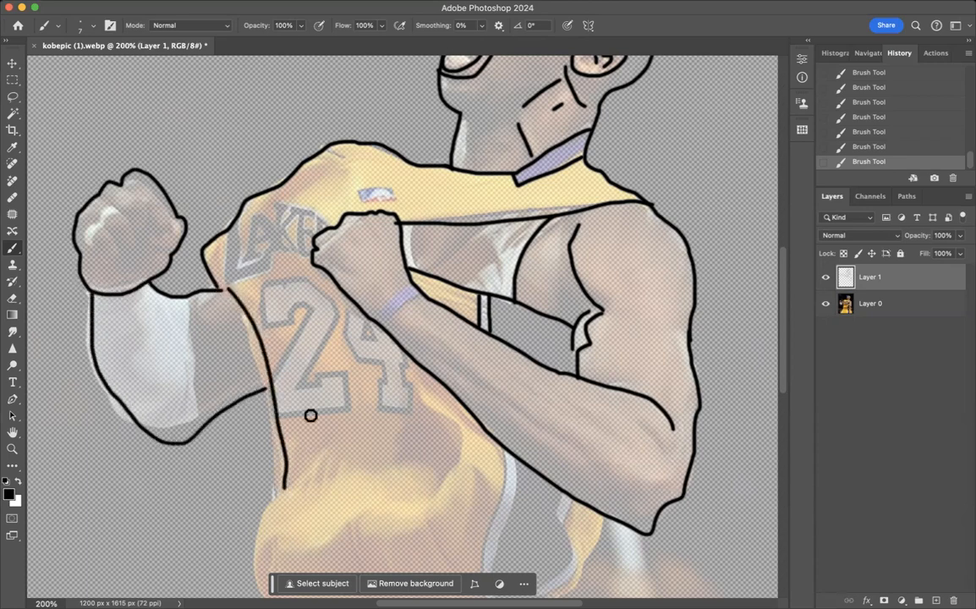
- Trace the jersey's number 24, the visible team lettering and the small logo above the fist
mouse_move(276, 386)
left_mouse_down()
mouse_move(310, 306)
mouse_move(286, 324)
mouse_move(269, 320)
mouse_move(265, 286)
mouse_move(307, 282)
mouse_move(338, 315)
mouse_move(300, 386)
mouse_move(320, 381)
mouse_move(318, 373)
mouse_move(344, 375)
mouse_move(347, 403)
left_mouse_up()
mouse_move(347, 307)
left_mouse_down()
mouse_move(357, 355)
mouse_move(390, 359)
mouse_move(381, 406)
mouse_move(413, 413)
mouse_move(411, 384)
mouse_move(403, 385)
mouse_move(409, 359)
mouse_move(364, 327)
left_mouse_up()
mouse_move(229, 229)
left_mouse_down()
mouse_move(228, 285)
mouse_move(277, 268)
mouse_move(268, 252)
mouse_move(244, 266)
mouse_move(238, 216)
mouse_move(247, 241)
mouse_move(250, 211)
mouse_move(268, 208)
mouse_move(288, 243)
mouse_move(276, 251)
mouse_move(253, 243)
mouse_move(272, 252)
mouse_move(258, 246)
mouse_move(256, 262)
mouse_move(260, 227)
mouse_move(288, 203)
mouse_move(275, 217)
mouse_move(284, 208)
mouse_move(273, 203)
mouse_move(286, 203)
mouse_move(284, 220)
mouse_move(314, 210)
mouse_move(289, 249)
left_mouse_up()
mouse_move(358, 191)
left_mouse_down()
mouse_move(357, 198)
mouse_move(407, 199)
left_mouse_up()
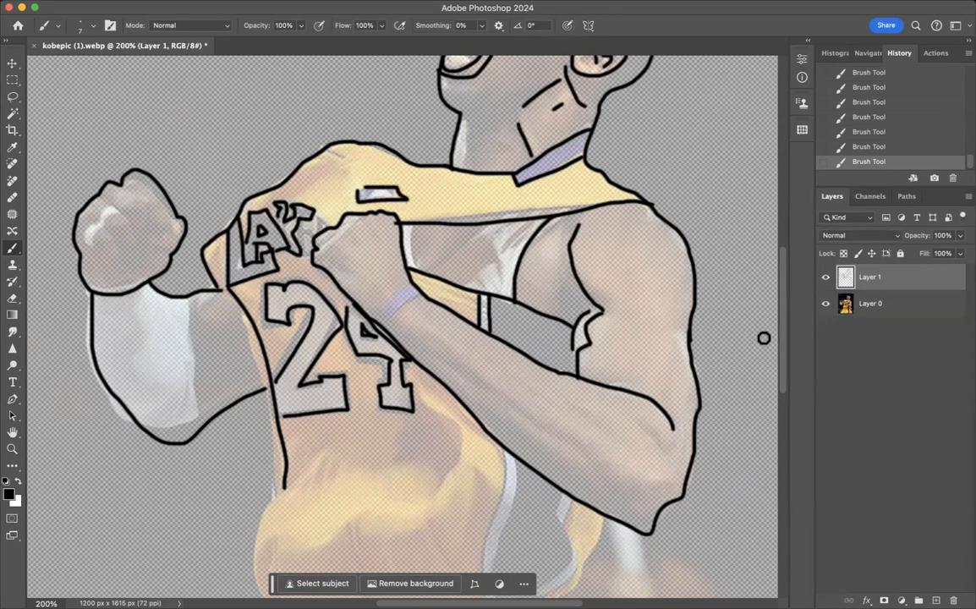
- Draw the undershirt's fold and edge lines across the exposed chest
scroll(773, 345, "down", 2)
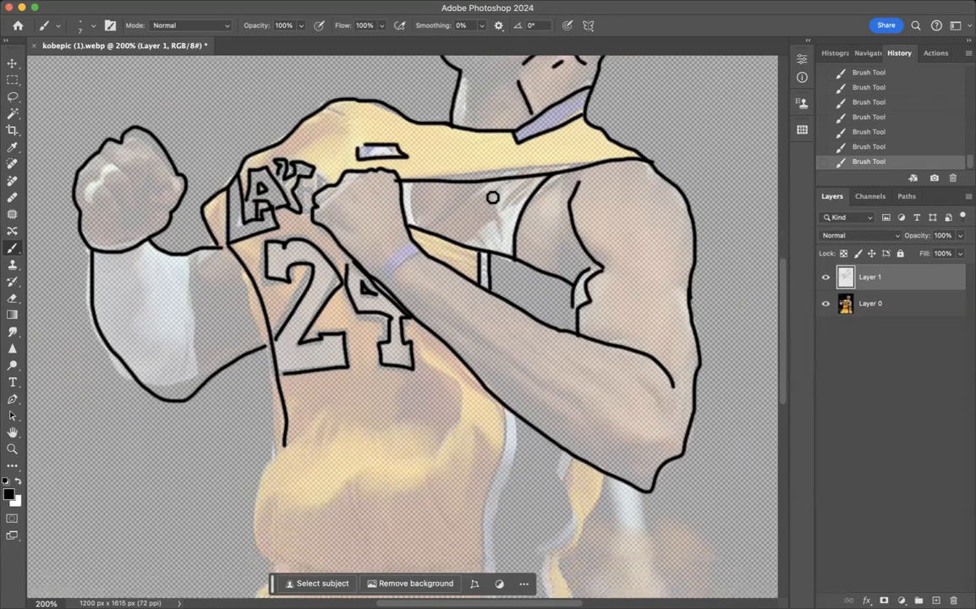
left_click_drag(440, 227, 495, 178)
mouse_move(479, 233)
left_mouse_down()
mouse_move(526, 207)
mouse_move(505, 203)
mouse_move(525, 187)
left_mouse_up()
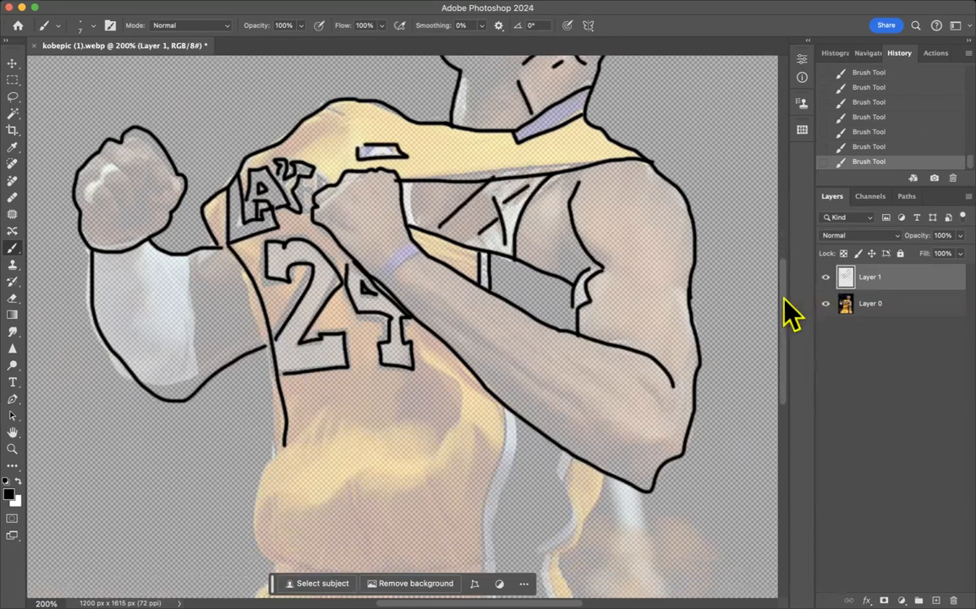
- Trace the jersey's dark side panel, its lower body contour and the hem at the waist
left_click_drag(787, 313, 788, 342)
mouse_move(501, 298)
left_mouse_down()
mouse_move(486, 454)
mouse_move(580, 437)
mouse_move(607, 368)
mouse_move(565, 348)
mouse_move(559, 364)
mouse_move(577, 407)
mouse_move(541, 457)
left_mouse_up()
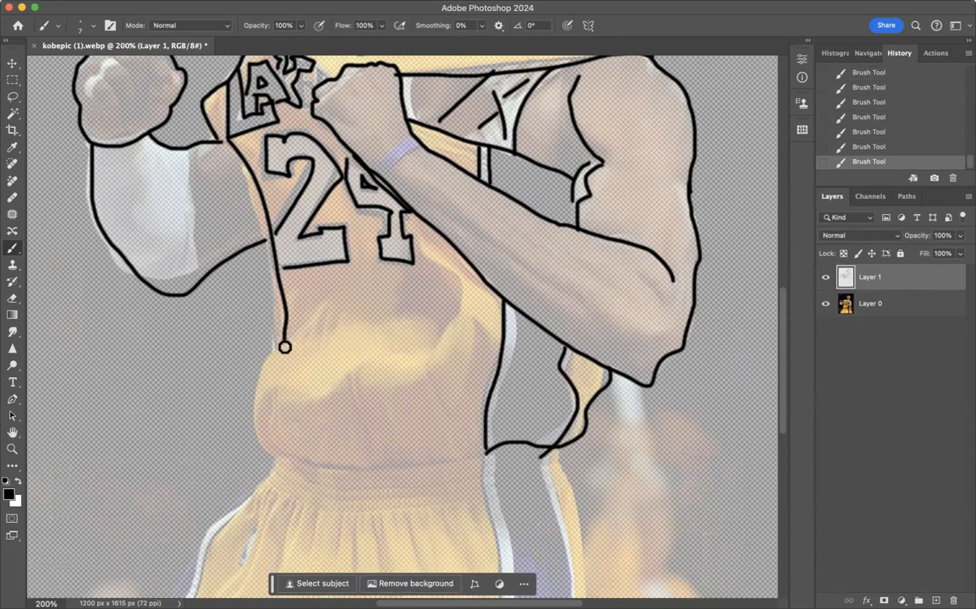
mouse_move(330, 295)
left_mouse_down()
mouse_move(256, 397)
mouse_move(262, 464)
mouse_move(489, 446)
left_mouse_up()
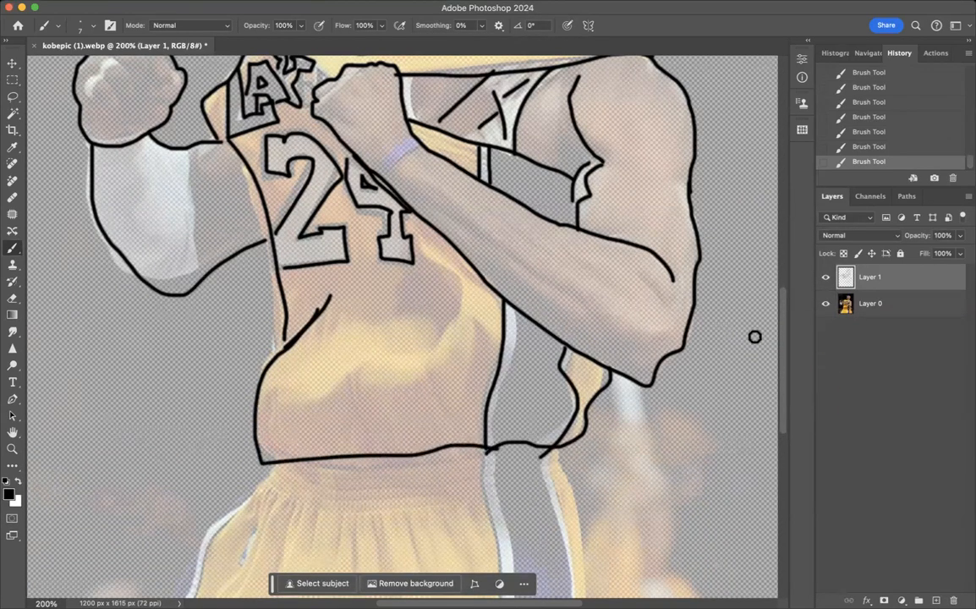
- Trace both outer sides of the shorts from the waist down to the image's lower edge
scroll(786, 364, "down", 5)
scroll(566, 230, "down", 1)
mouse_move(551, 227)
left_mouse_down()
mouse_move(581, 273)
mouse_move(603, 501)
left_mouse_up()
left_click_drag(267, 242, 108, 501)
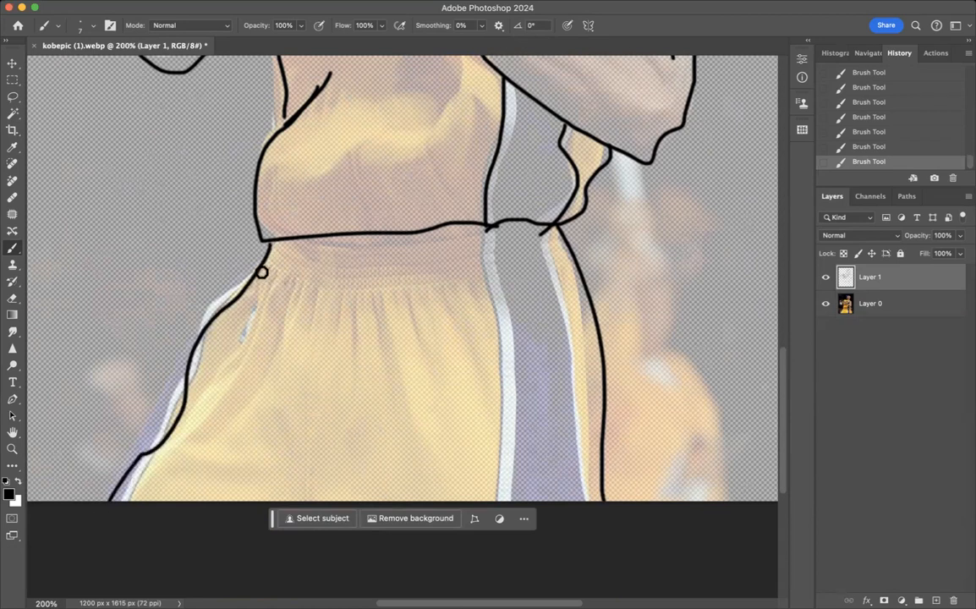
- Trace the lower edge of the shorts' waistband and both edges of the side panel down to the image's lower edge
mouse_move(261, 271)
left_mouse_down()
mouse_move(386, 297)
mouse_move(484, 281)
left_mouse_up()
left_click_drag(486, 225, 494, 500)
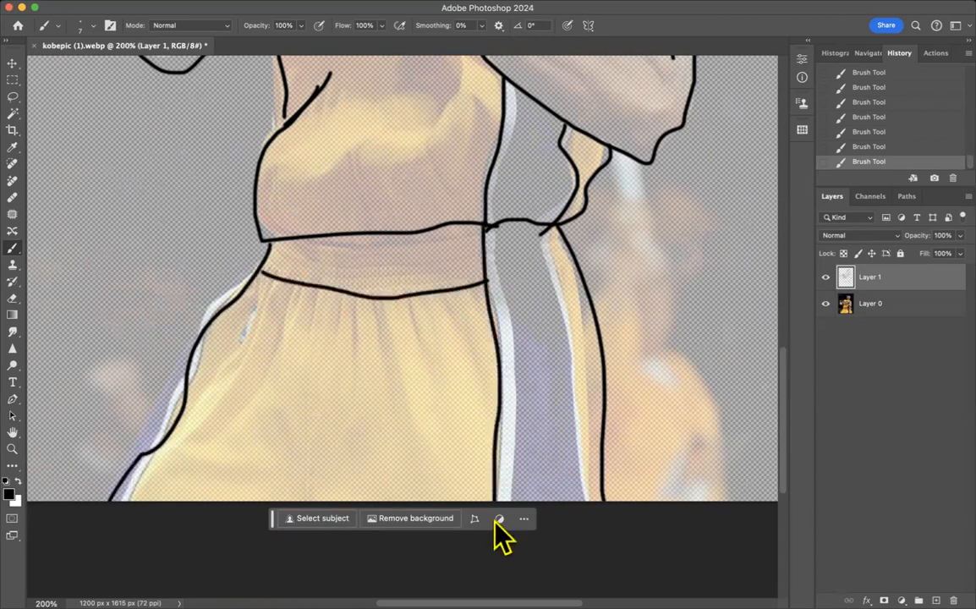
left_click_drag(545, 233, 583, 496)
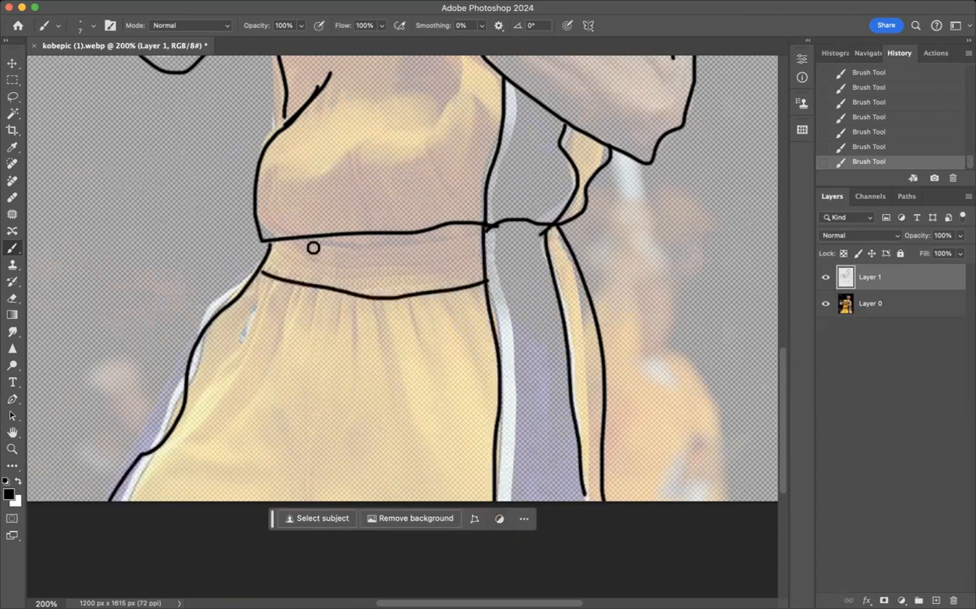
- Draw the gathered fold lines on the waistband and shorts front, plus the inner edge line of the white side stripe
mouse_move(292, 244)
left_mouse_down()
mouse_move(286, 274)
mouse_move(341, 297)
mouse_move(400, 427)
left_mouse_up()
left_click_drag(414, 312, 424, 349)
left_click_drag(441, 306, 485, 391)
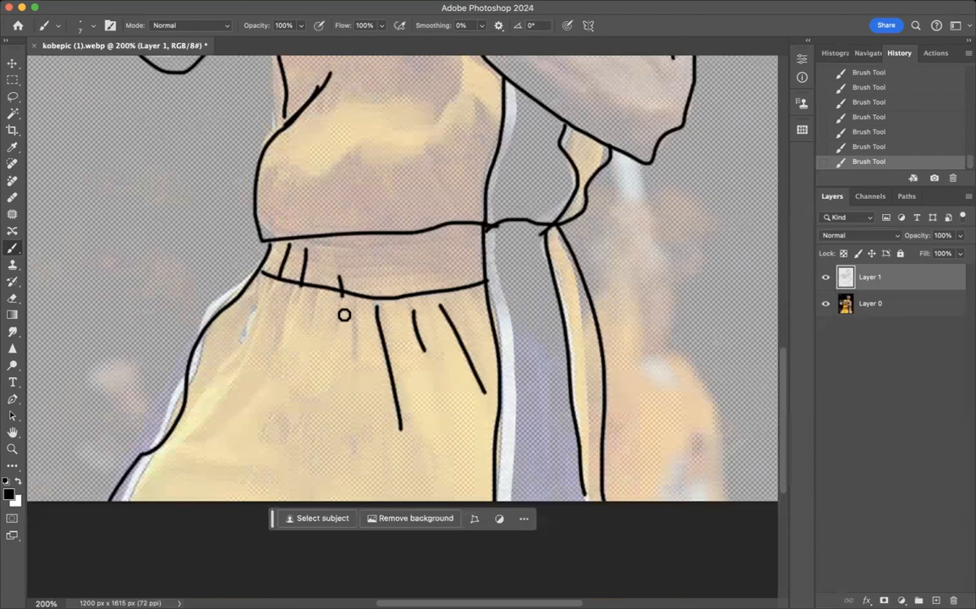
left_click_drag(351, 304, 351, 404)
left_click_drag(339, 305, 304, 448)
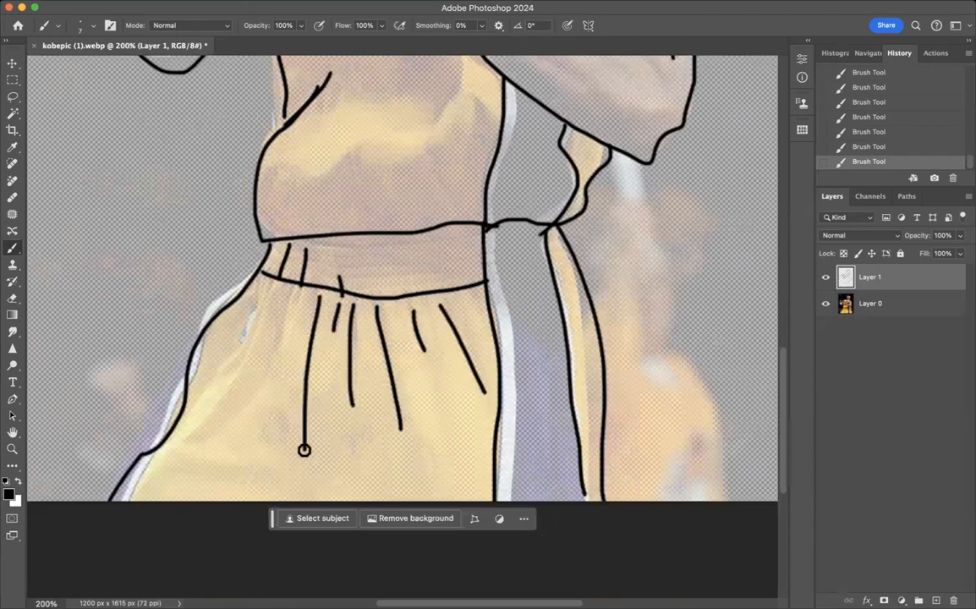
mouse_move(292, 296)
left_mouse_down()
mouse_move(267, 374)
mouse_move(188, 471)
left_mouse_up()
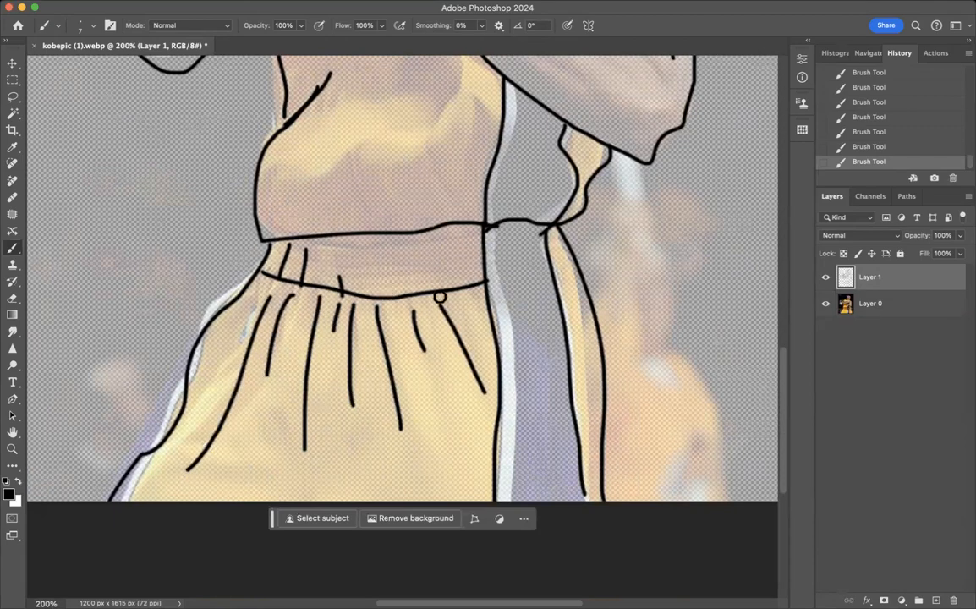
left_click_drag(476, 298, 480, 323)
mouse_move(492, 227)
left_mouse_down()
mouse_move(515, 392)
mouse_move(514, 501)
left_mouse_up()
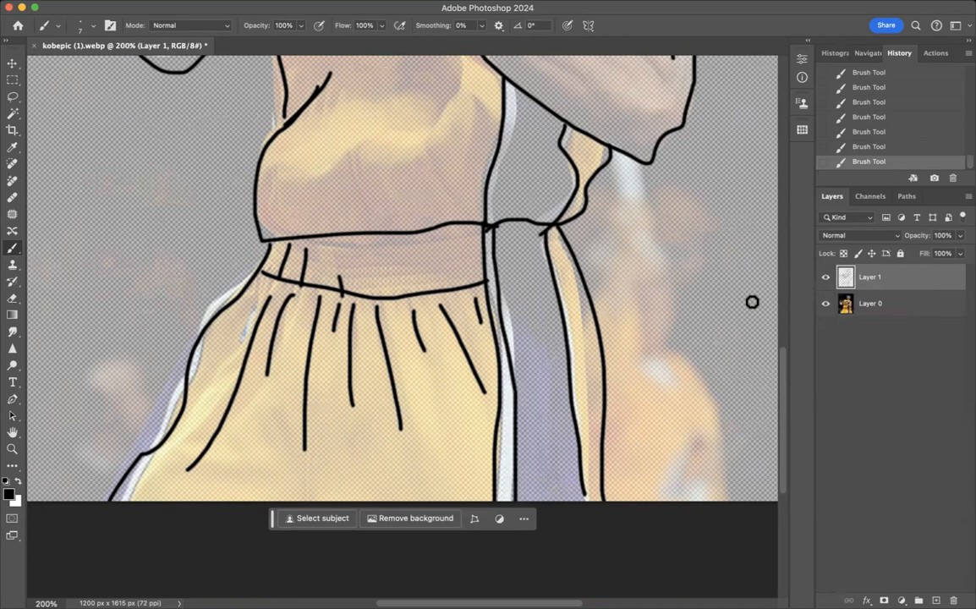
- Draw the jersey's side stripe edge and the fabric fold lines below the number 24
left_click_drag(785, 373, 783, 331)
left_click_drag(495, 359, 521, 228)
mouse_move(425, 169)
left_mouse_down()
mouse_move(455, 199)
mouse_move(430, 285)
mouse_move(458, 355)
left_mouse_up()
left_click_drag(386, 316, 393, 355)
left_click_drag(357, 300, 372, 356)
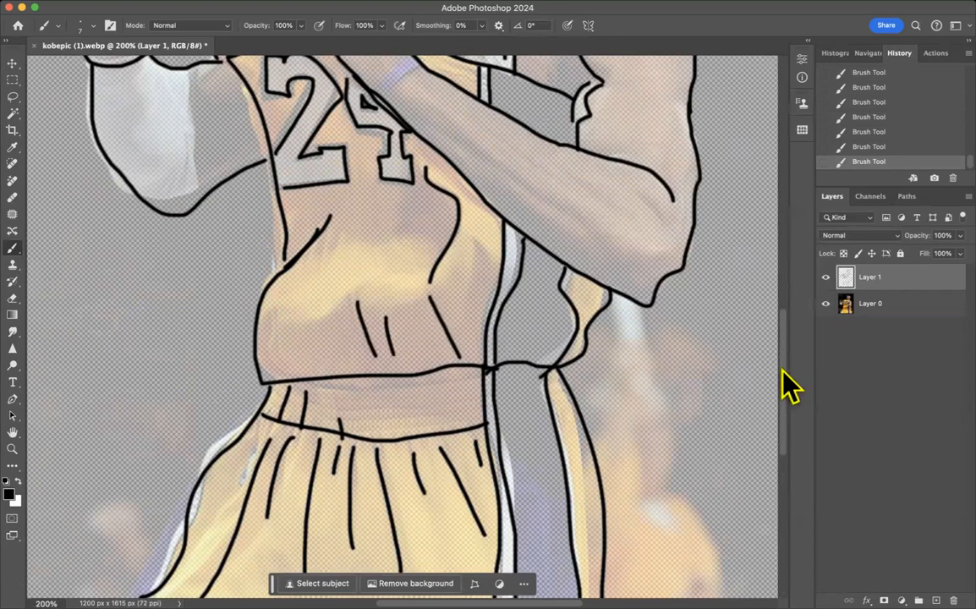
- Draw the muscle contour lines on the bent arm and the white sleeve's end line on the raised arm
left_click_drag(783, 377, 782, 344)
left_click_drag(382, 250, 574, 383)
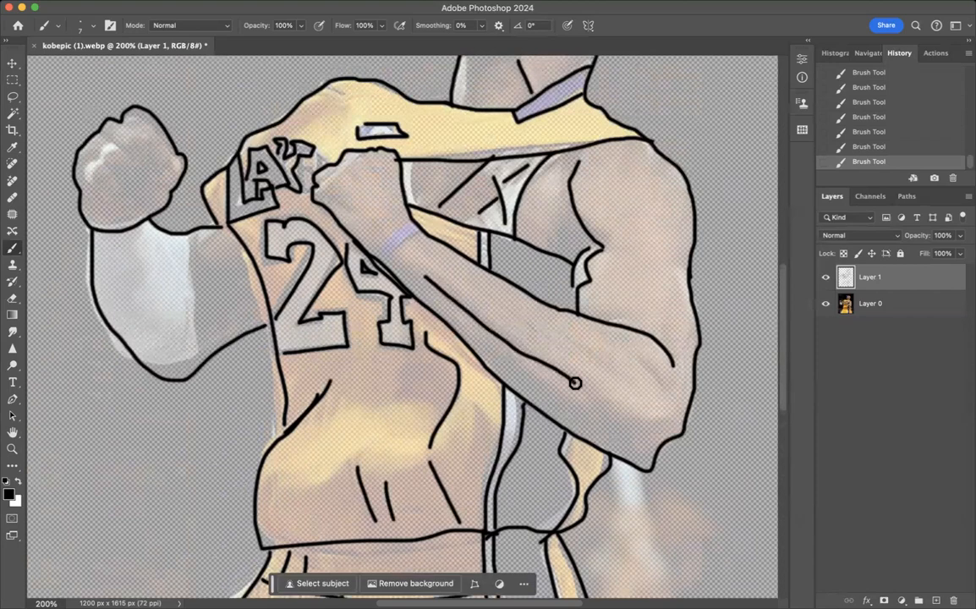
mouse_move(487, 293)
left_mouse_down()
mouse_move(558, 354)
mouse_move(639, 386)
mouse_move(666, 382)
mouse_move(684, 409)
left_mouse_up()
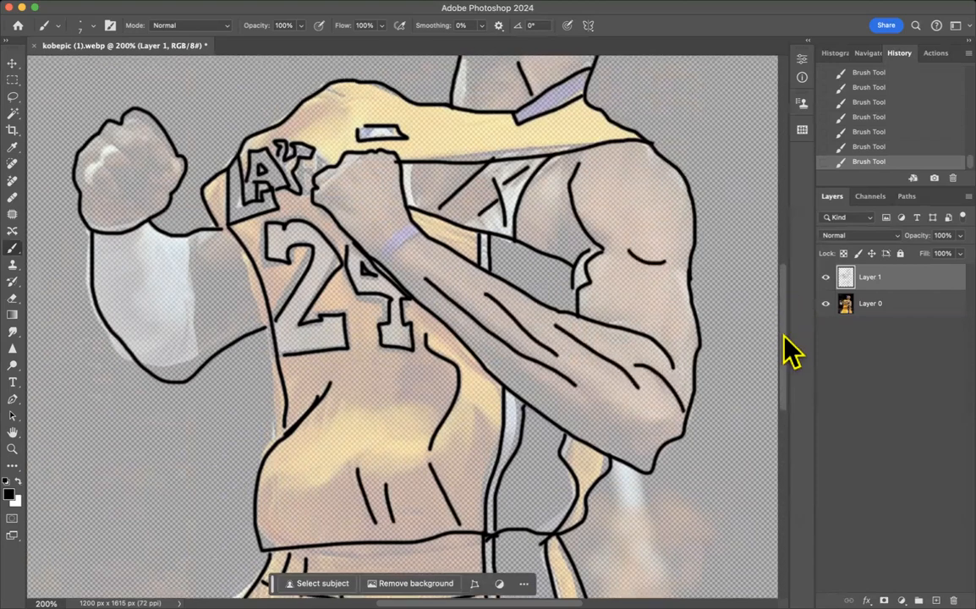
left_click_drag(788, 348, 789, 306)
left_click_drag(188, 426, 202, 544)
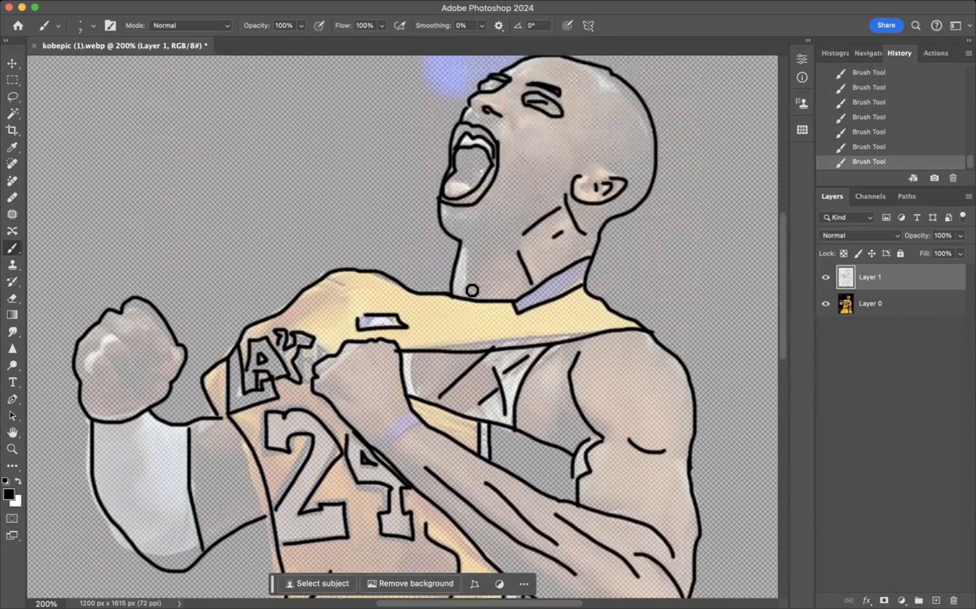
- Raise the opacity of the photo layer, Layer 0, to 100%
key("super+minus")
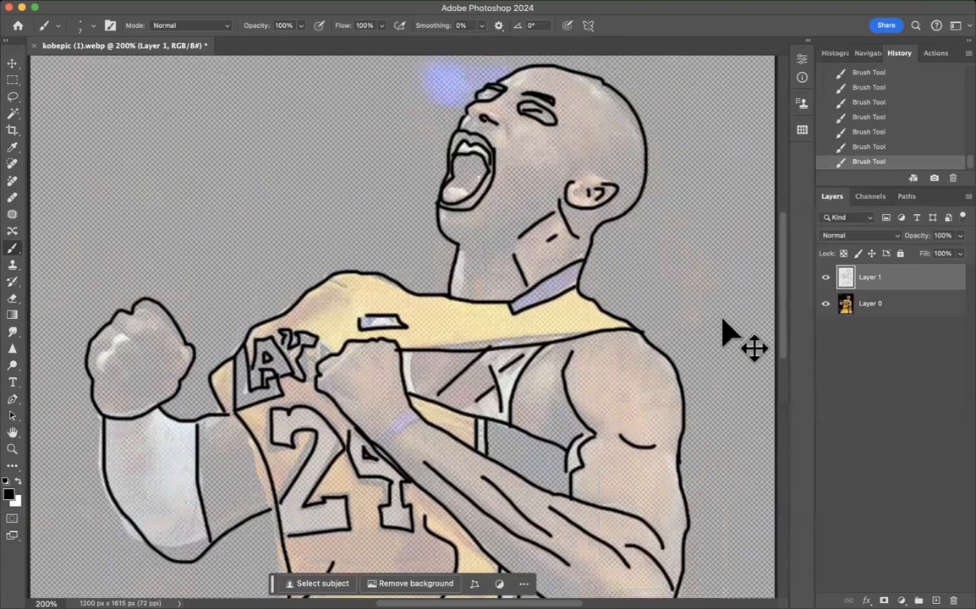
key("super+minus")
key("super+minus")
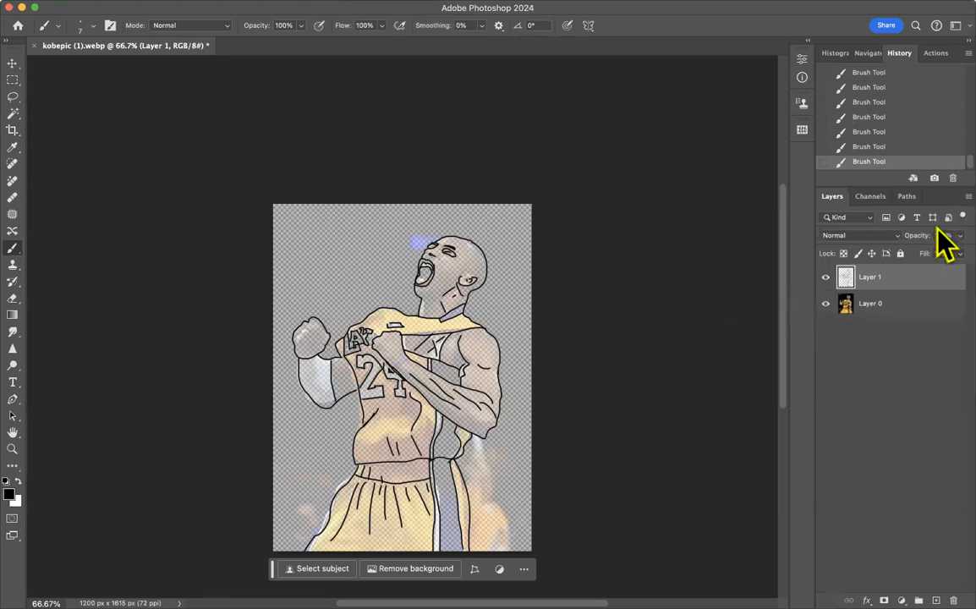
left_click(961, 253)
left_click(960, 252)
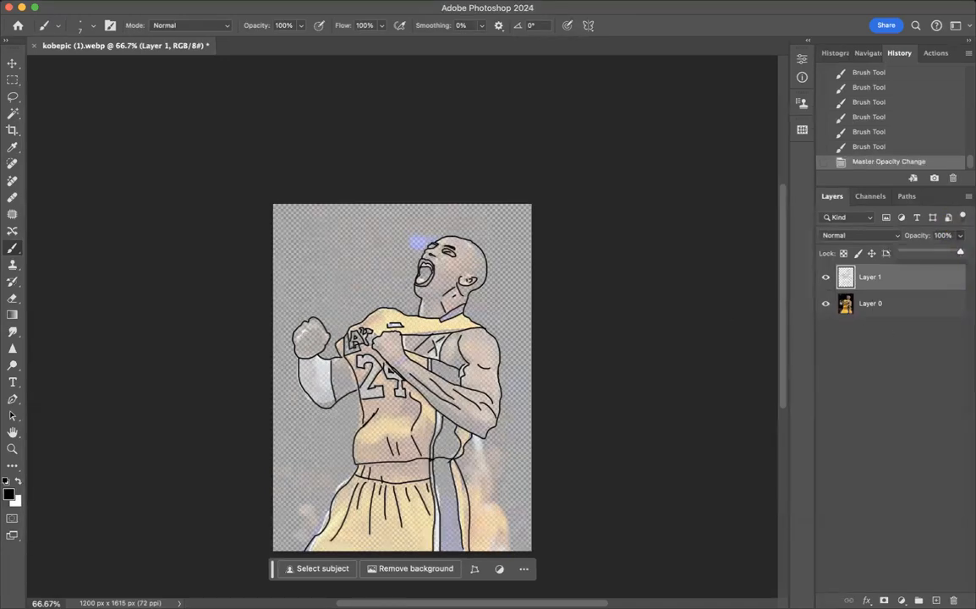
left_click(905, 305)
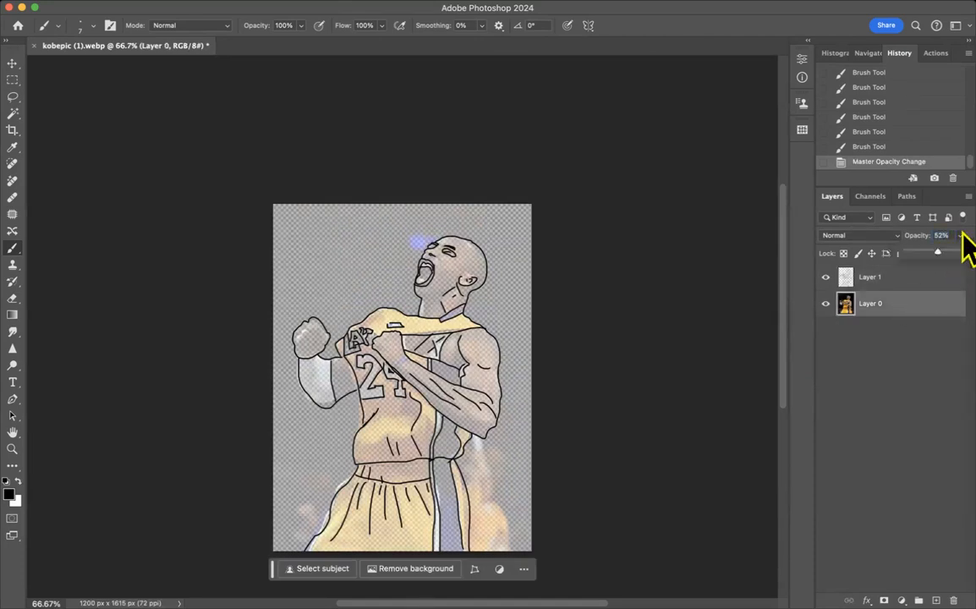
left_click_drag(937, 252, 963, 252)
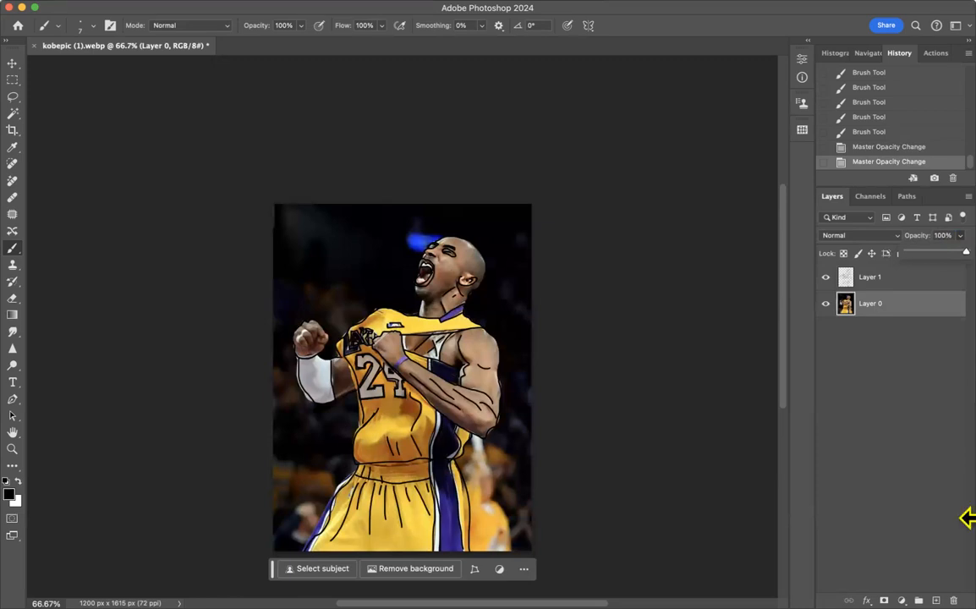
- Add a new layer above Layer 0 and place the old paper texture PNG from Downloads there as an embedded image
left_click(935, 601)
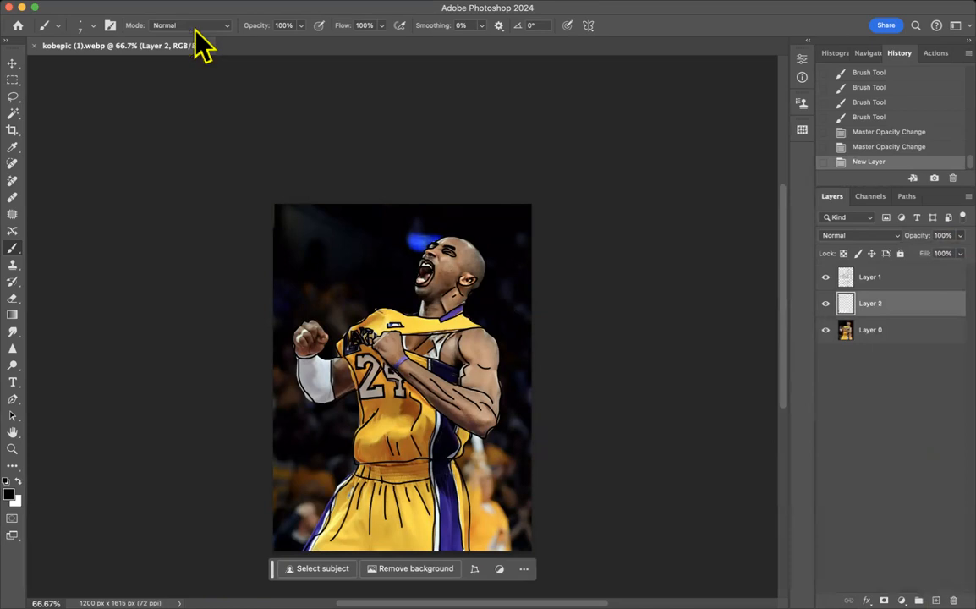
left_click(117, 5)
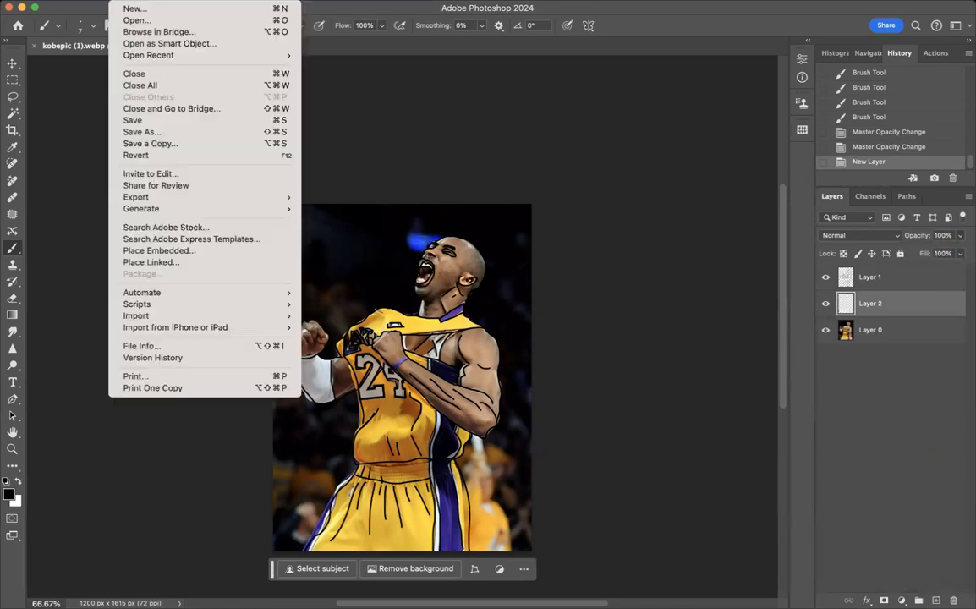
left_click(132, 253)
left_click(383, 244)
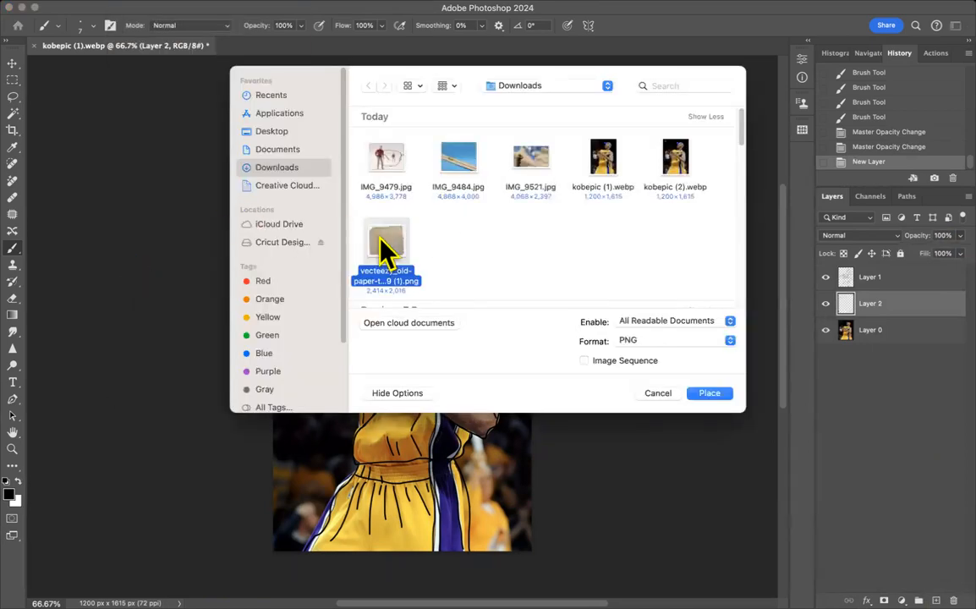
left_click(710, 394)
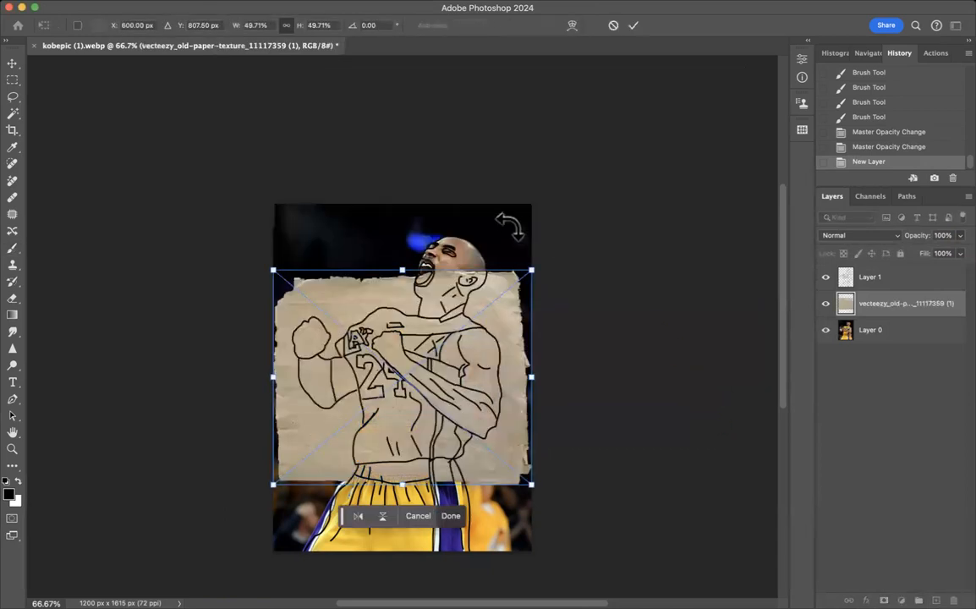
- Scale the placed paper texture to about 101% so that it covers the whole canvas beneath the line drawing
left_click_drag(531, 269, 619, 193)
key("super+minus")
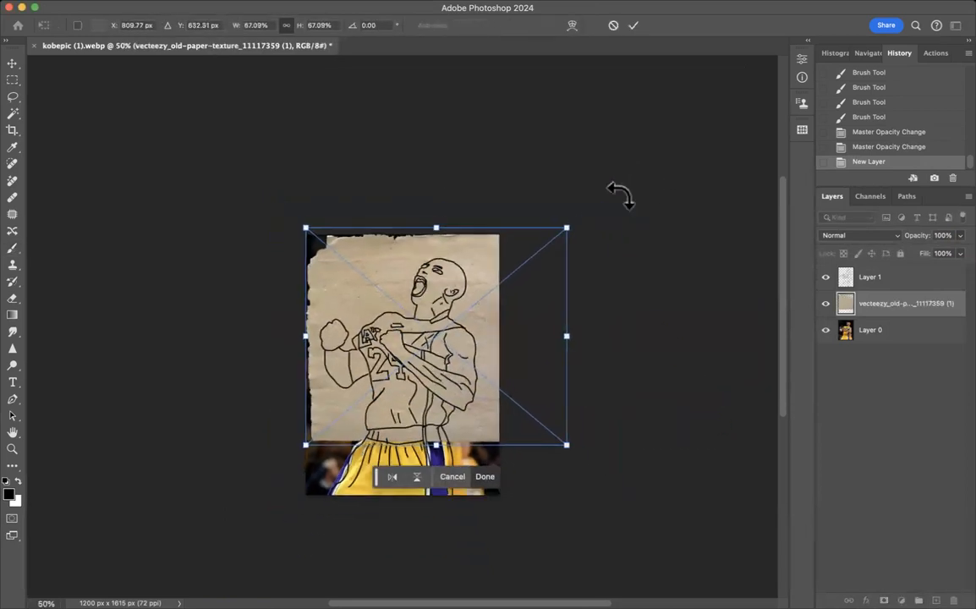
left_click_drag(305, 444, 220, 516)
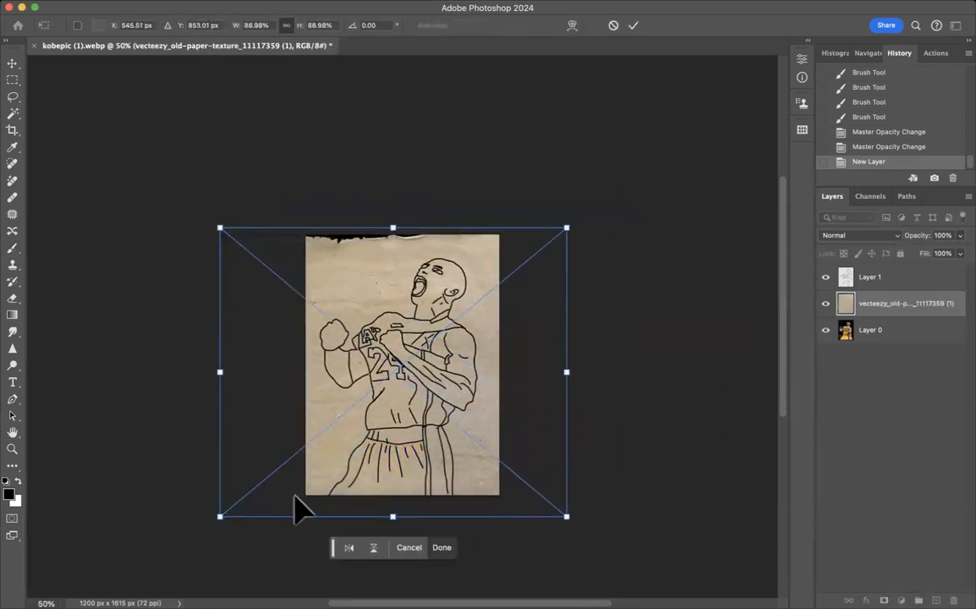
left_click_drag(567, 228, 612, 191)
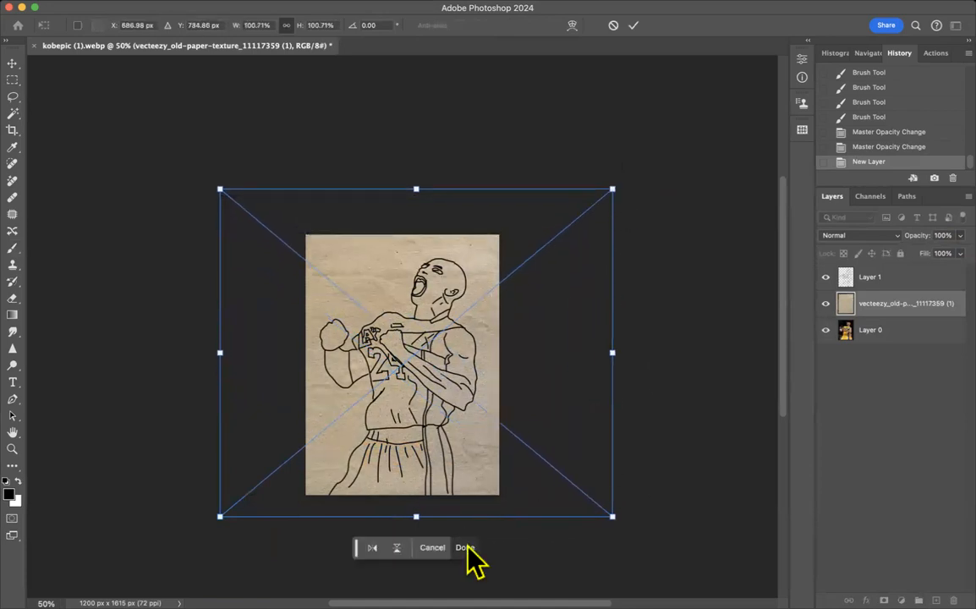
left_click(465, 548)
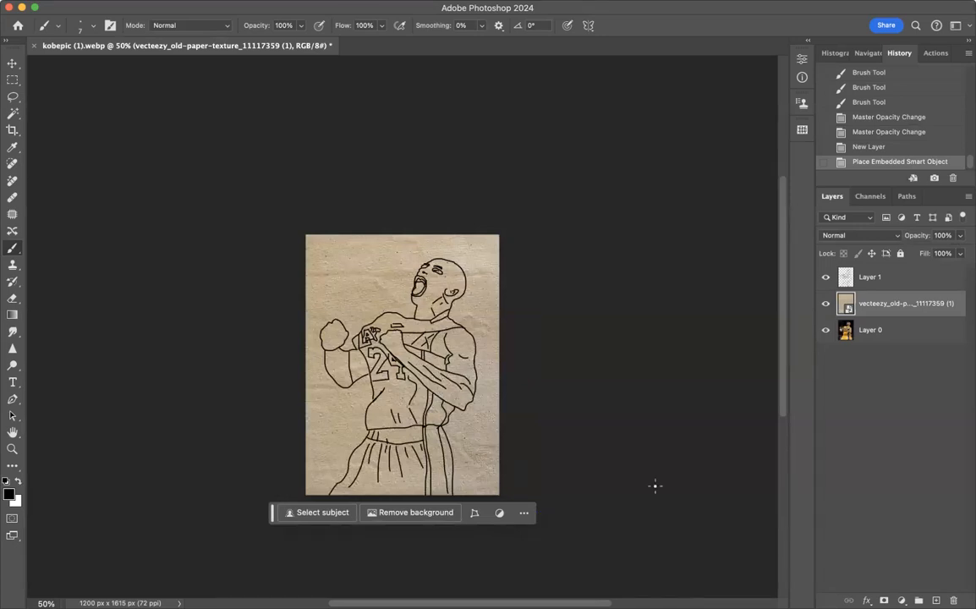
- Merge the line drawing on Layer 1 with the old paper texture layer
left_click(898, 280)
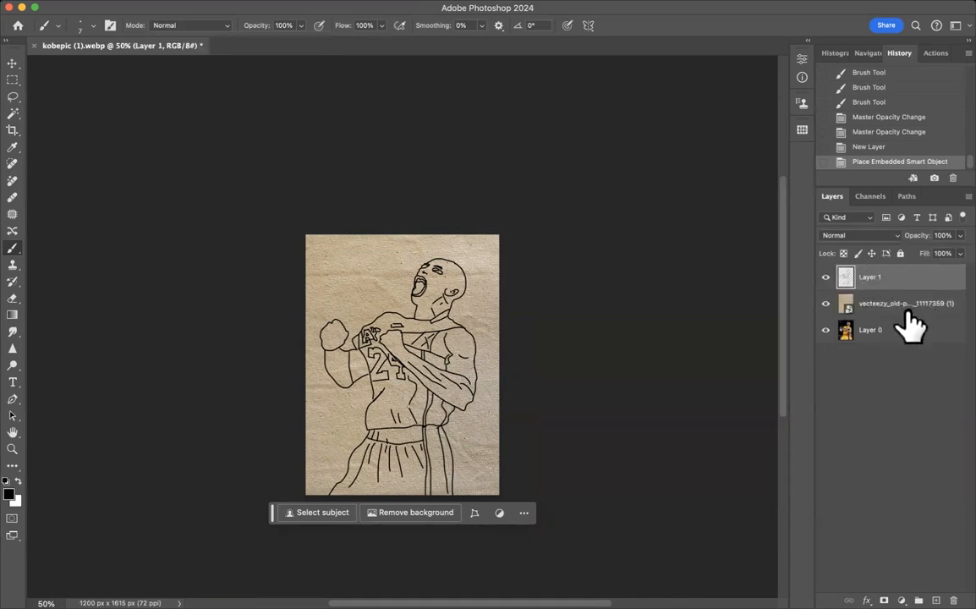
left_click(887, 305, "shift")
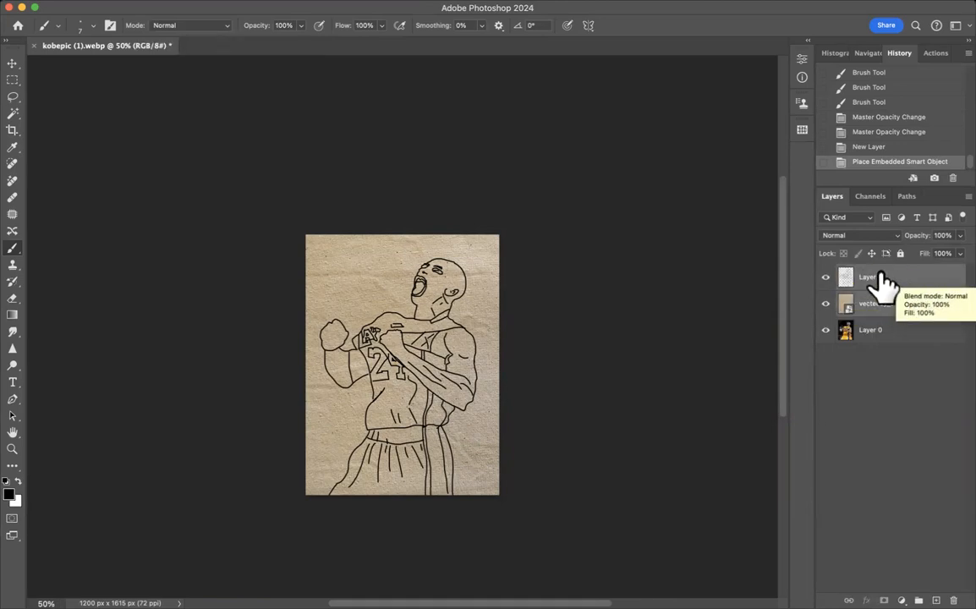
left_click(882, 285)
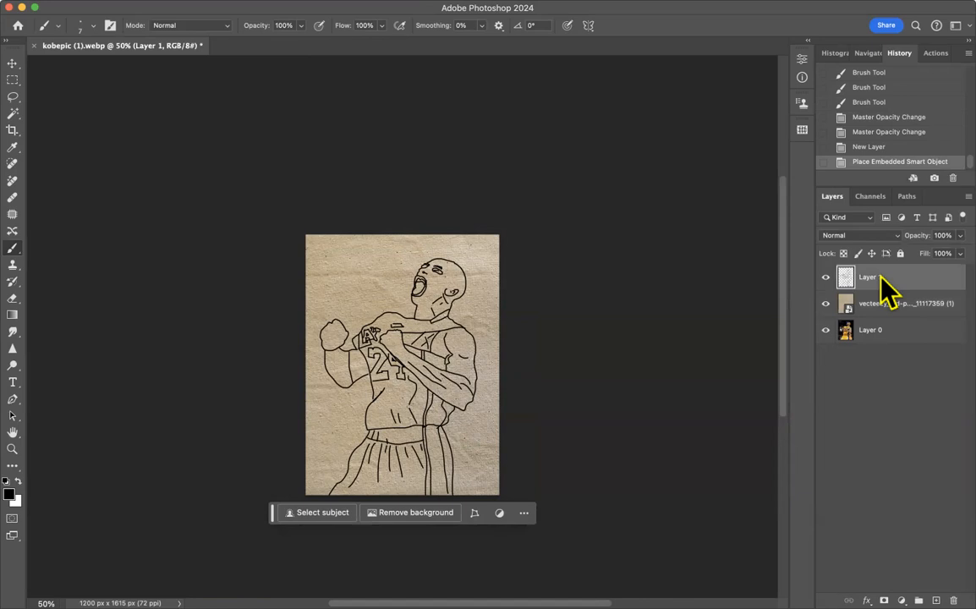
left_click(878, 307, "shift")
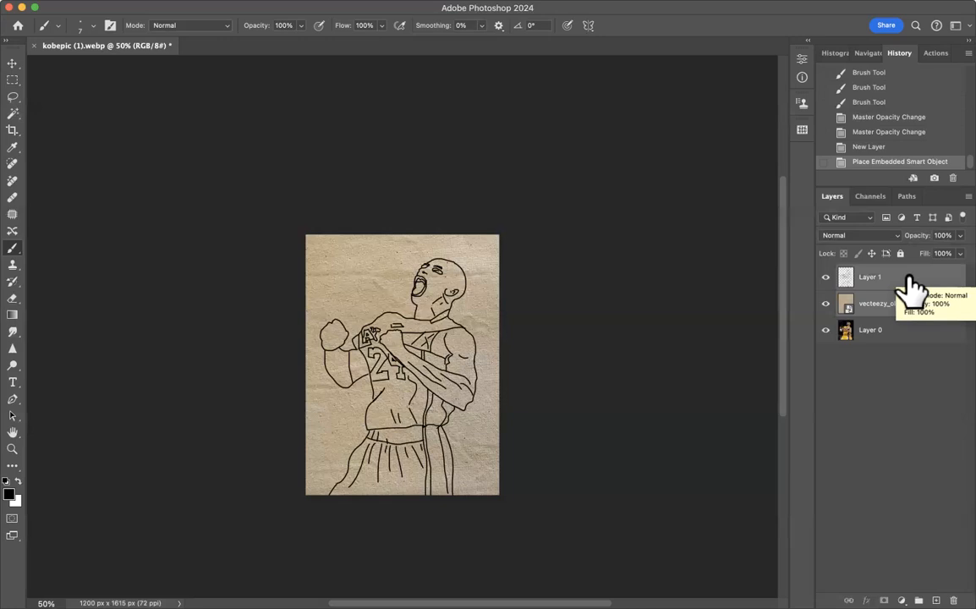
left_click(218, 2)
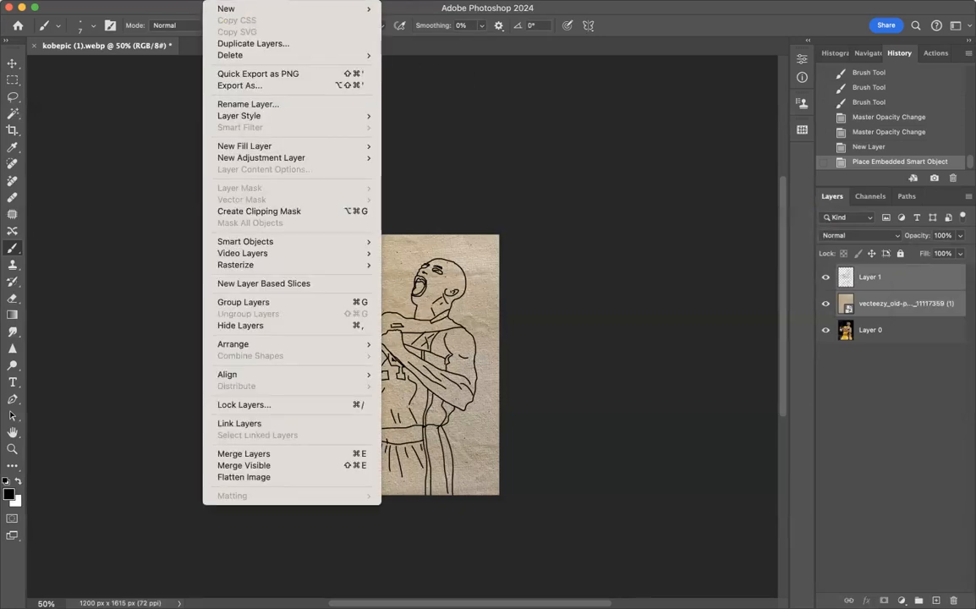
left_click(253, 456)
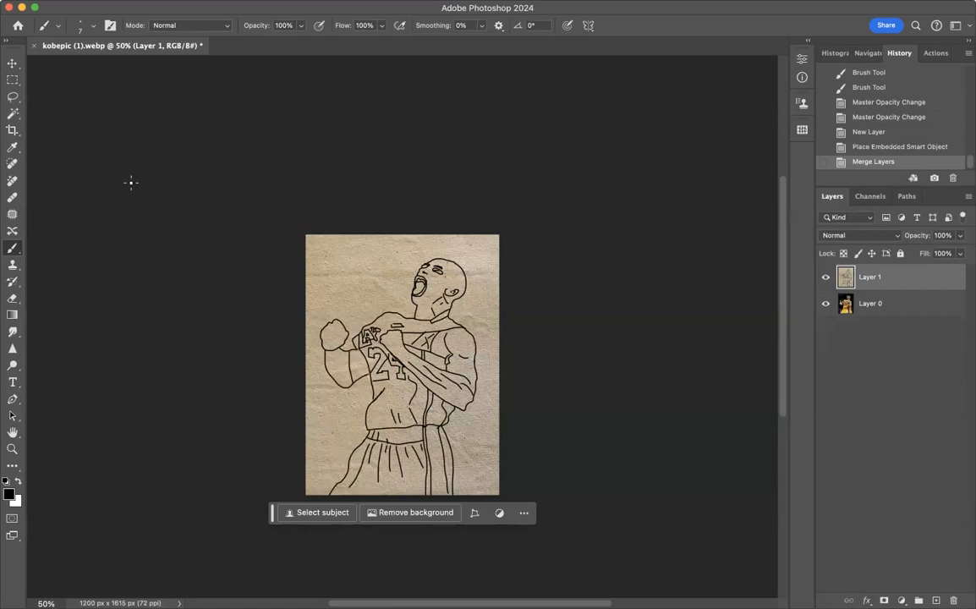
- Set up the Eraser with the Soft Round Pressure Opacity brush at 175 px size and 0% hardness
left_click(12, 297)
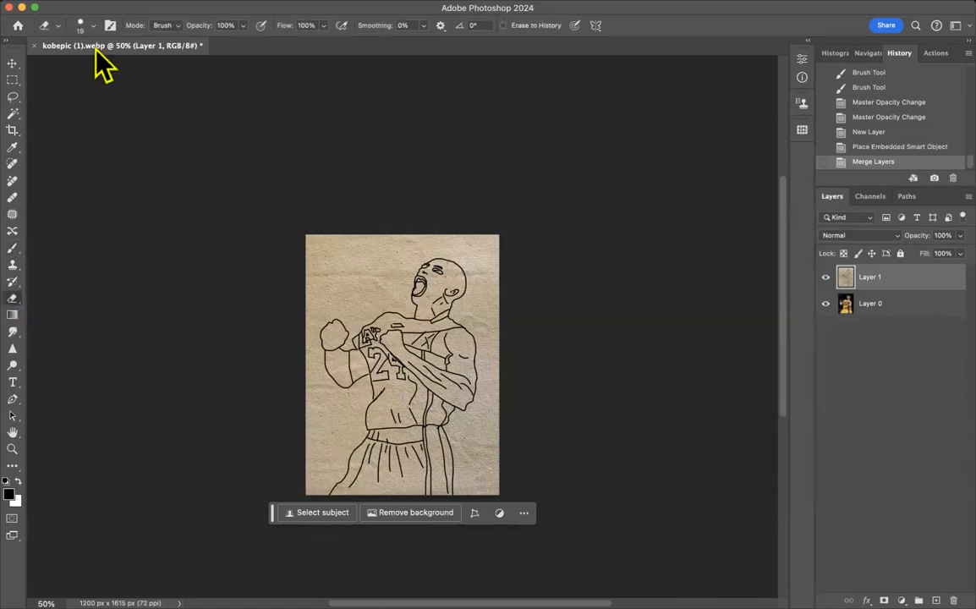
left_click(89, 25)
left_click(128, 66)
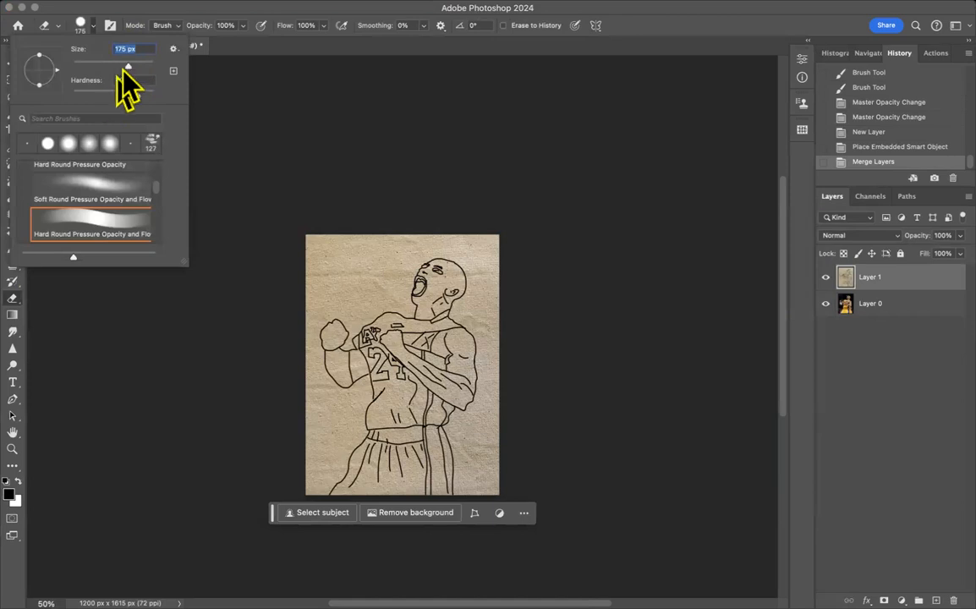
left_click(100, 95)
left_click_drag(98, 95, 93, 95)
mouse_move(157, 191)
left_mouse_down()
mouse_move(155, 167)
mouse_move(154, 180)
left_mouse_up()
left_click(123, 185)
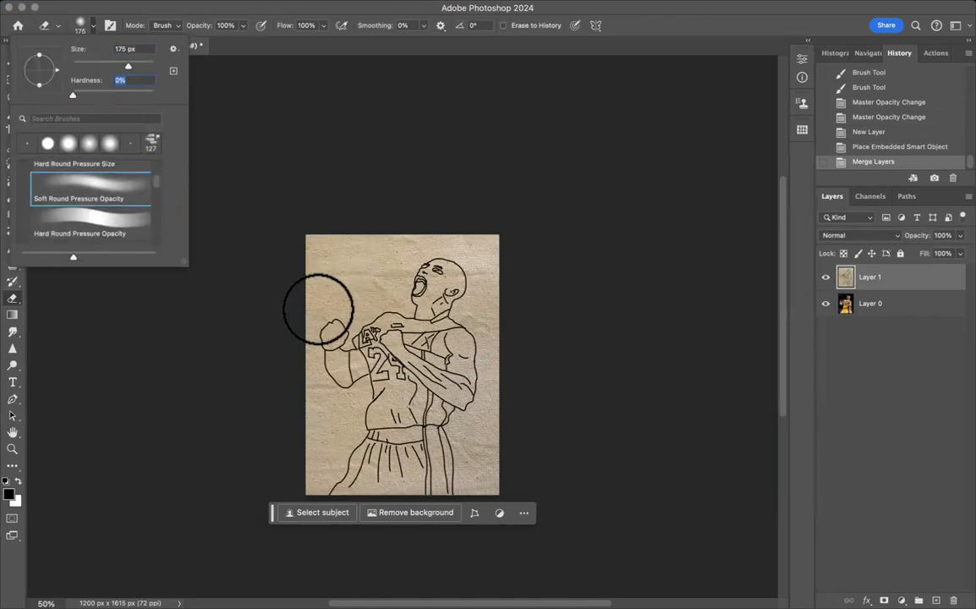
- Set the Eraser opacity to 50% and erase diagonal bands across the merged layer to reveal the photo underneath
left_click(229, 26)
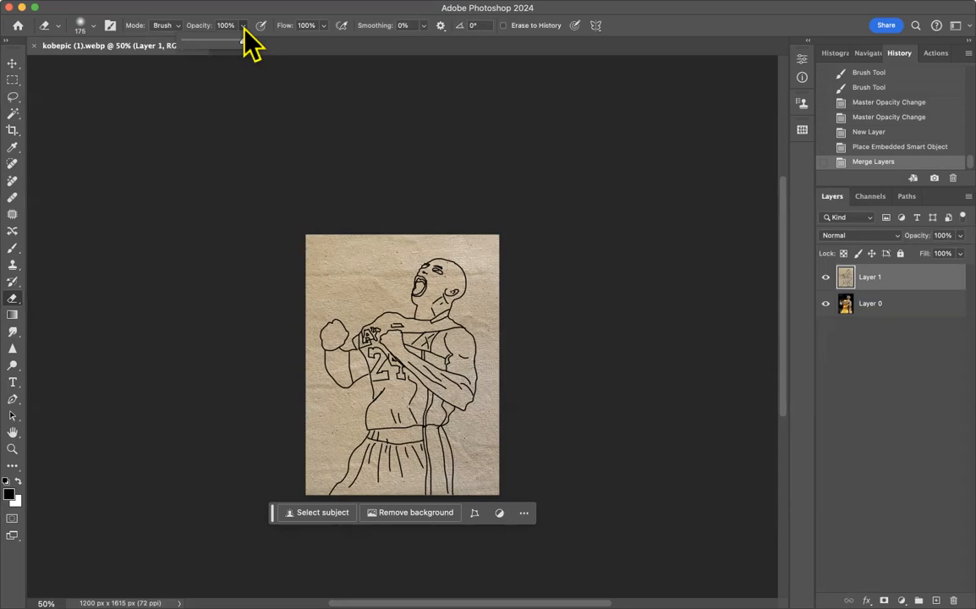
left_click_drag(244, 39, 214, 43)
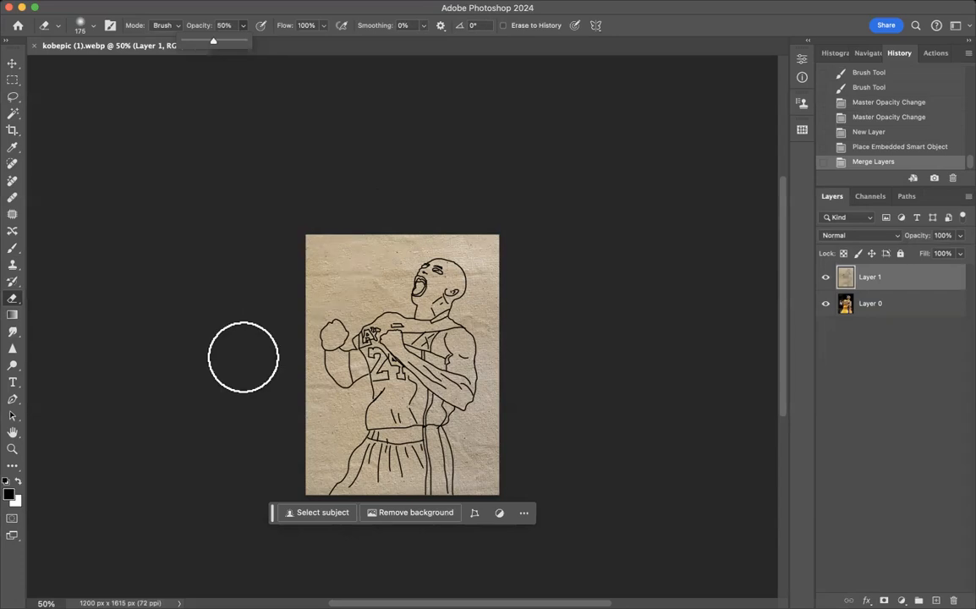
mouse_move(243, 357)
left_mouse_down()
mouse_move(301, 385)
mouse_move(273, 470)
mouse_move(519, 301)
mouse_move(506, 404)
mouse_move(442, 556)
left_mouse_up()
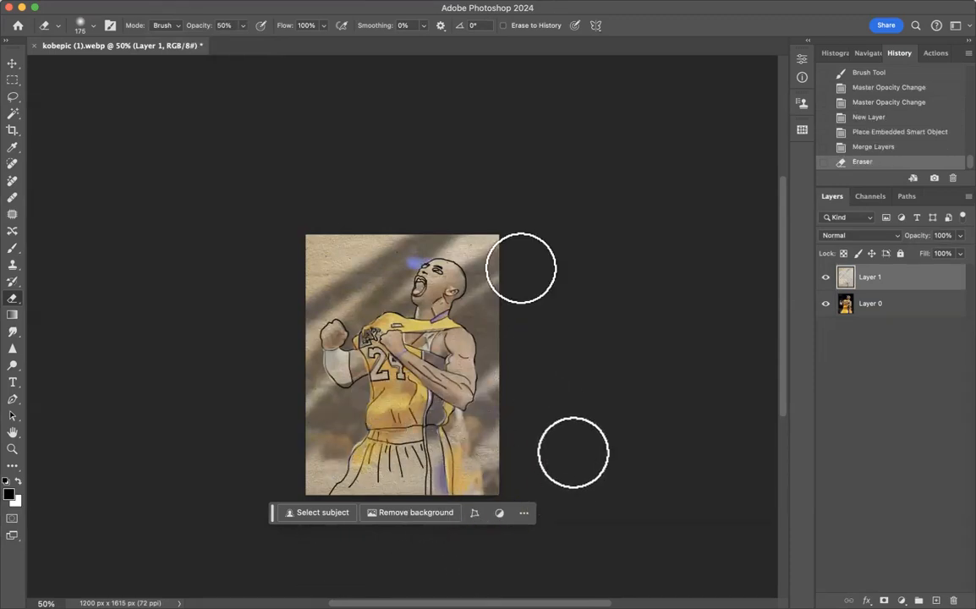
- Undo the last erasing on the merged paper layer and set the Eraser opacity to 79%
left_click(145, 9)
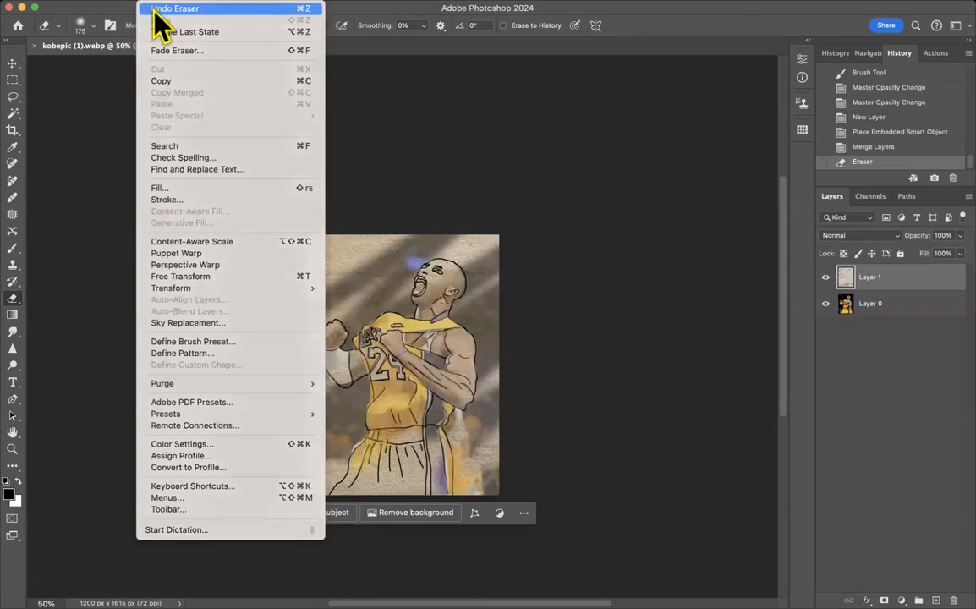
left_click(161, 12)
left_click(243, 26)
left_click_drag(245, 42, 260, 42)
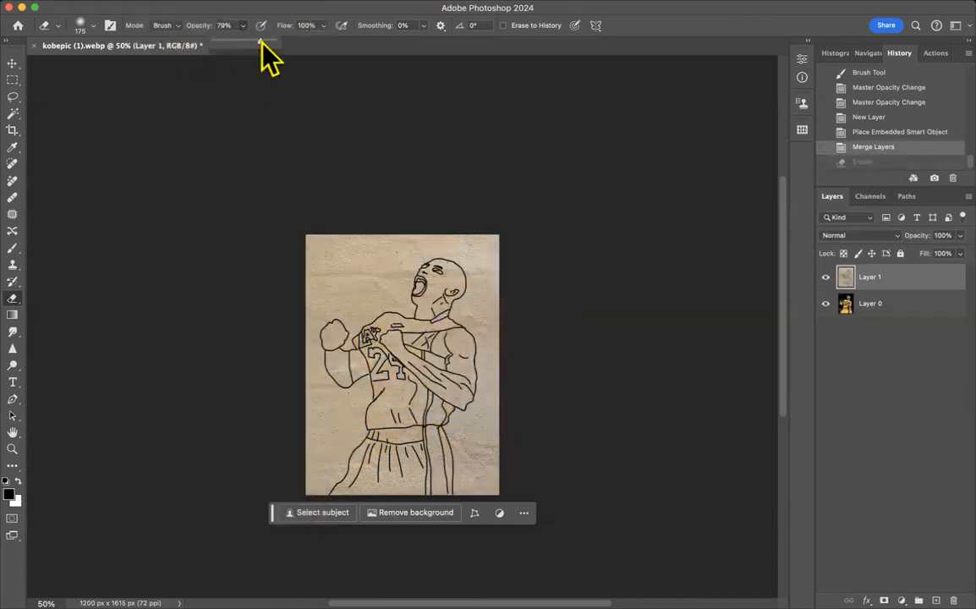
- Erase wide diagonal bands across Layer 1 and go over the player's face again at 79% opacity
mouse_move(307, 267)
left_mouse_down()
mouse_move(275, 296)
mouse_move(395, 220)
mouse_move(387, 251)
mouse_move(238, 424)
mouse_move(255, 428)
mouse_move(384, 328)
mouse_move(365, 386)
mouse_move(321, 444)
mouse_move(488, 391)
mouse_move(517, 419)
mouse_move(445, 489)
left_mouse_up()
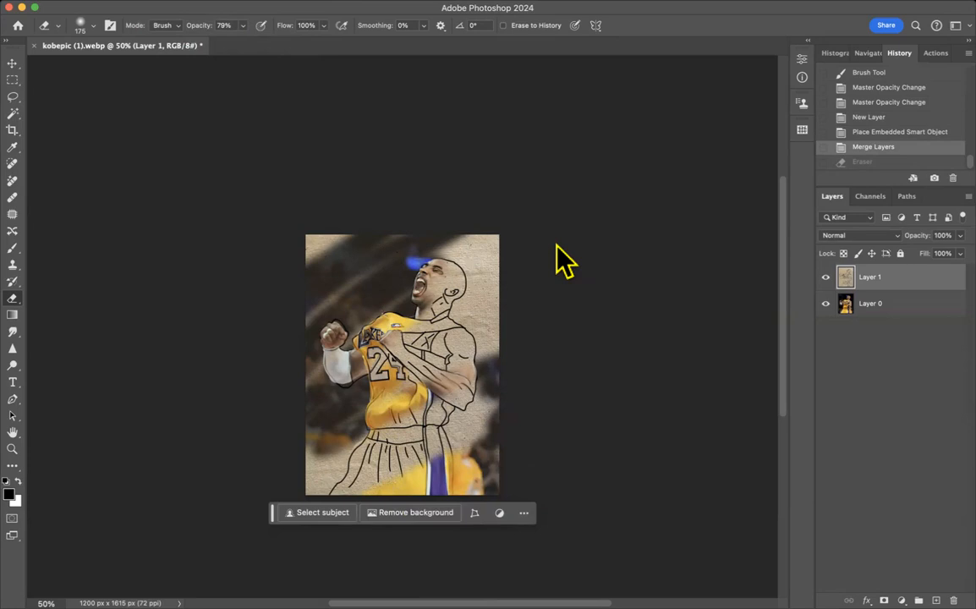
key("super+shift+z")
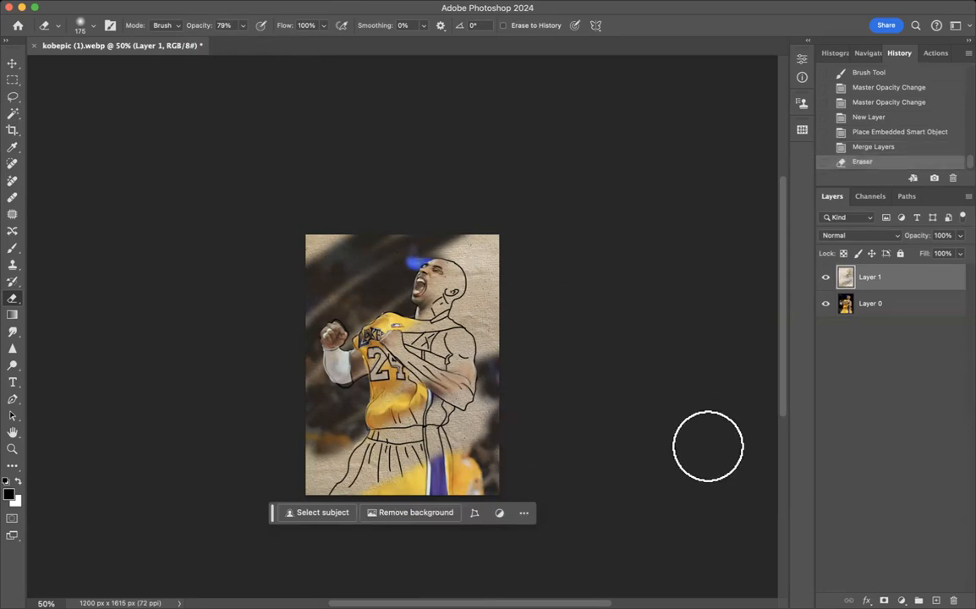
key("super+equal")
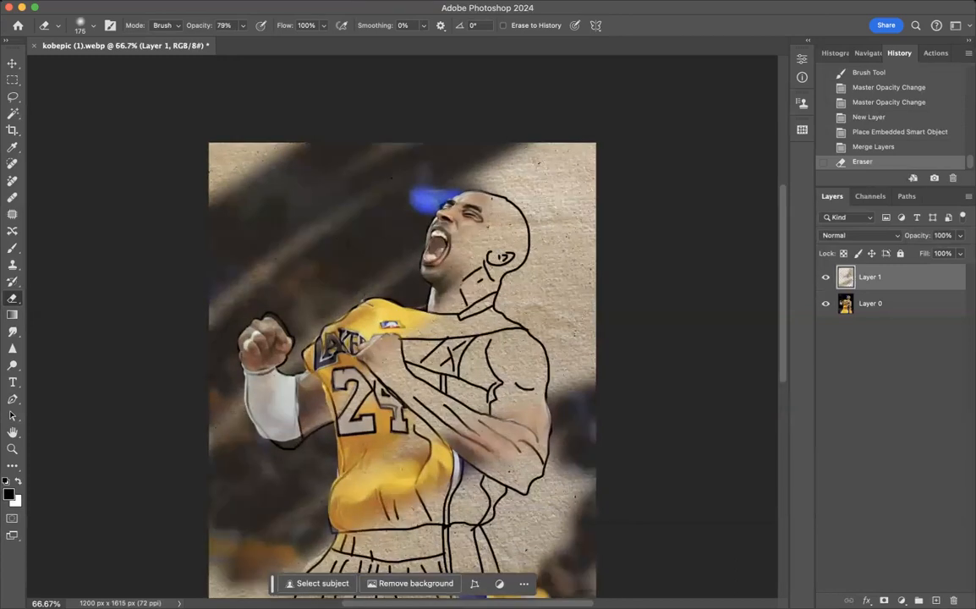
mouse_move(426, 255)
left_mouse_down()
mouse_move(428, 230)
mouse_move(467, 218)
left_mouse_up()
key("super+equal")
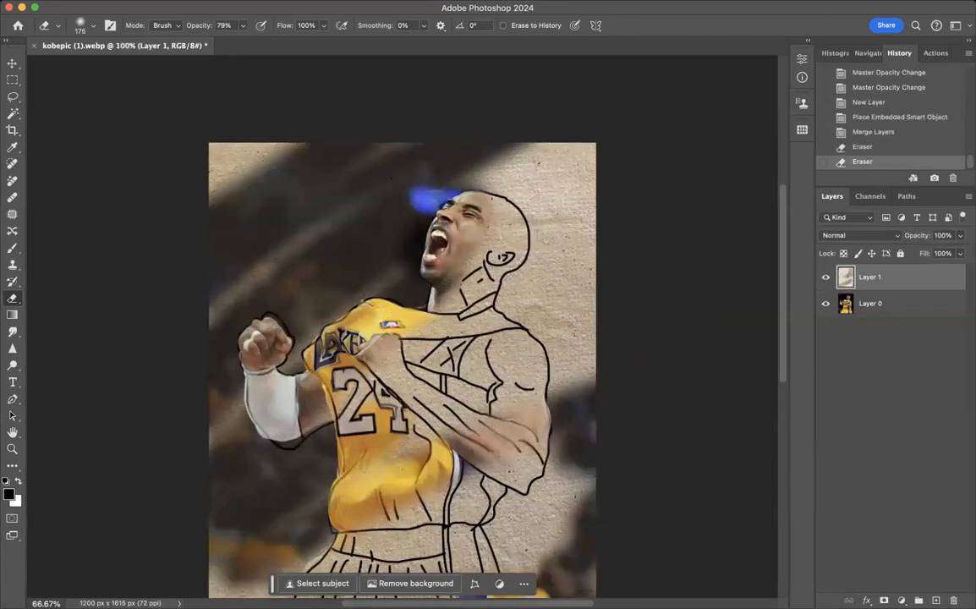
key("super+minus")
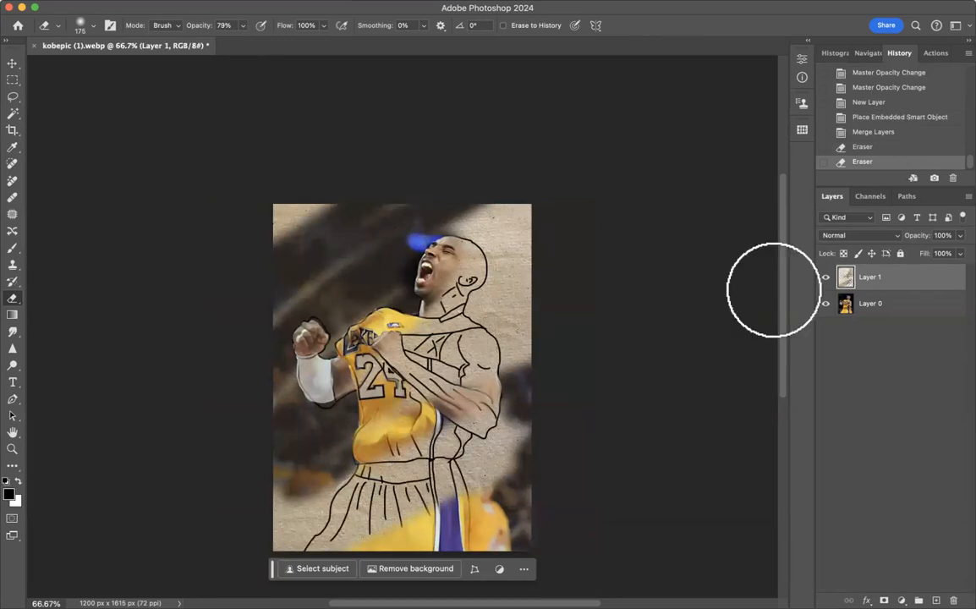
- Undo the last two Eraser strokes on Layer 1
left_click(145, 3)
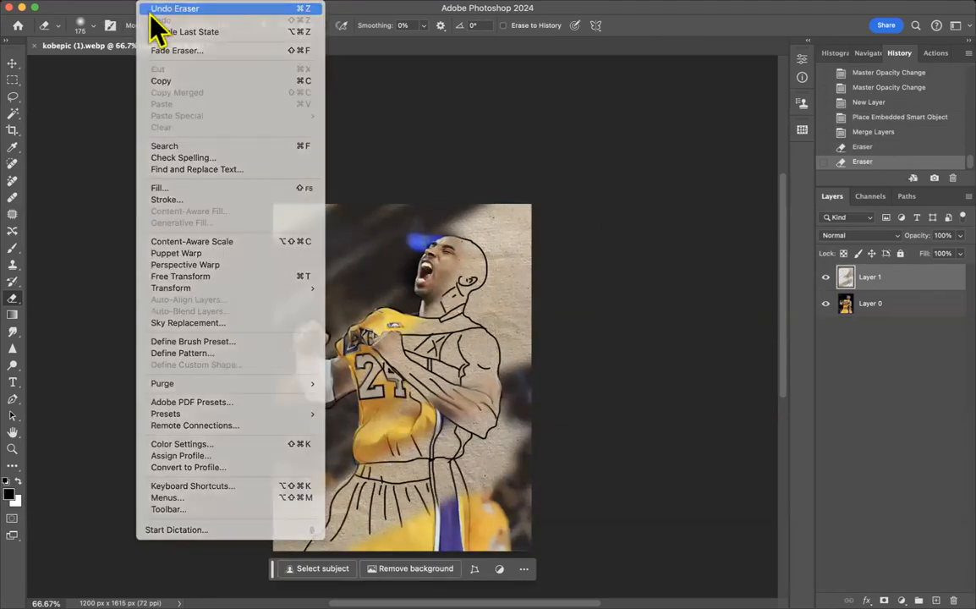
left_click(150, 11)
left_click(150, 3)
left_click(154, 10)
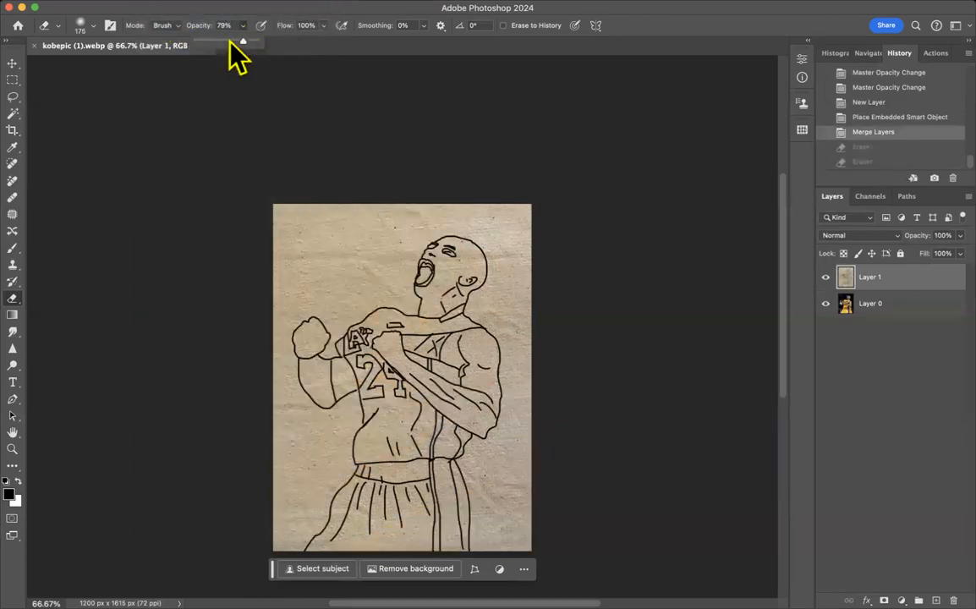
- Set the Eraser opacity to 85% and erase separate diagonal bands across Layer 1 to reveal parts of the photo
left_click_drag(243, 40, 247, 40)
mouse_move(291, 338)
left_mouse_down()
mouse_move(279, 325)
mouse_move(233, 355)
mouse_move(239, 376)
left_mouse_up()
mouse_move(236, 423)
left_mouse_down()
mouse_move(474, 287)
mouse_move(480, 522)
mouse_move(474, 508)
left_mouse_up()
left_click_drag(461, 224, 191, 324)
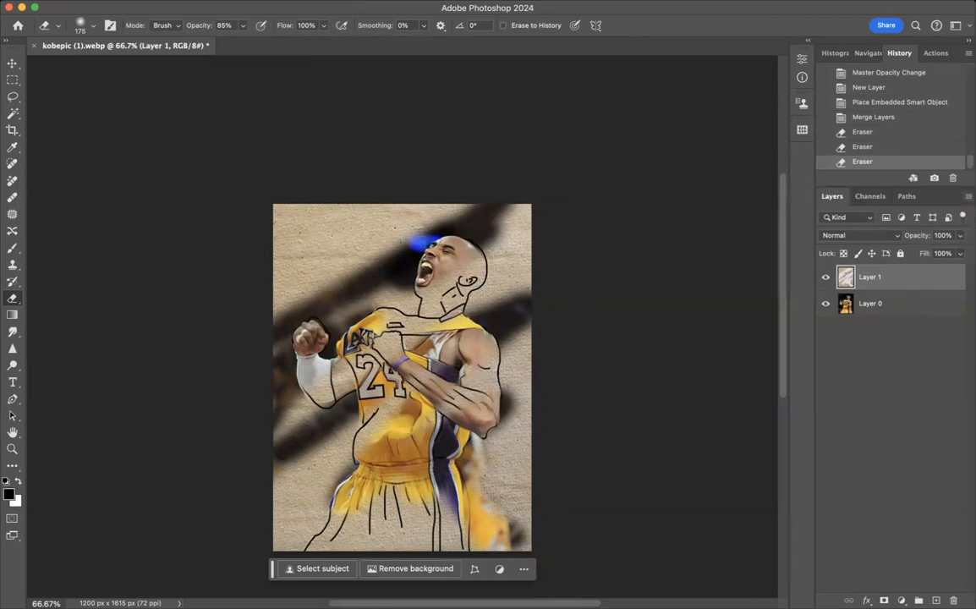
- Flatten the image so the partly erased drawing and the photo become a single background layer
left_click(968, 196)
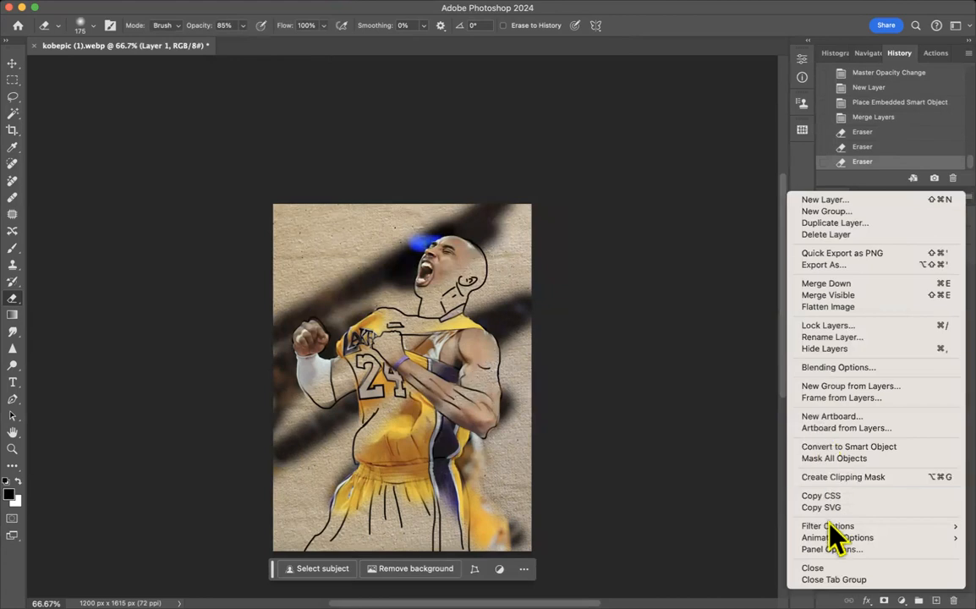
mouse_move(832, 528)
left_click(829, 306)
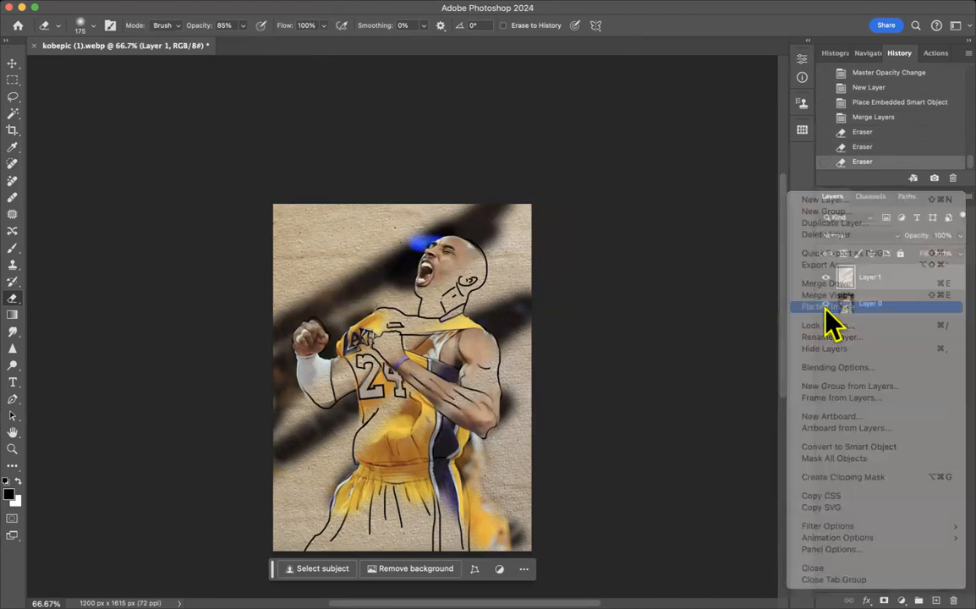
- Set up saving the flattened image in JPEG format to the Desktop, and leave without saving
left_click(138, 1)
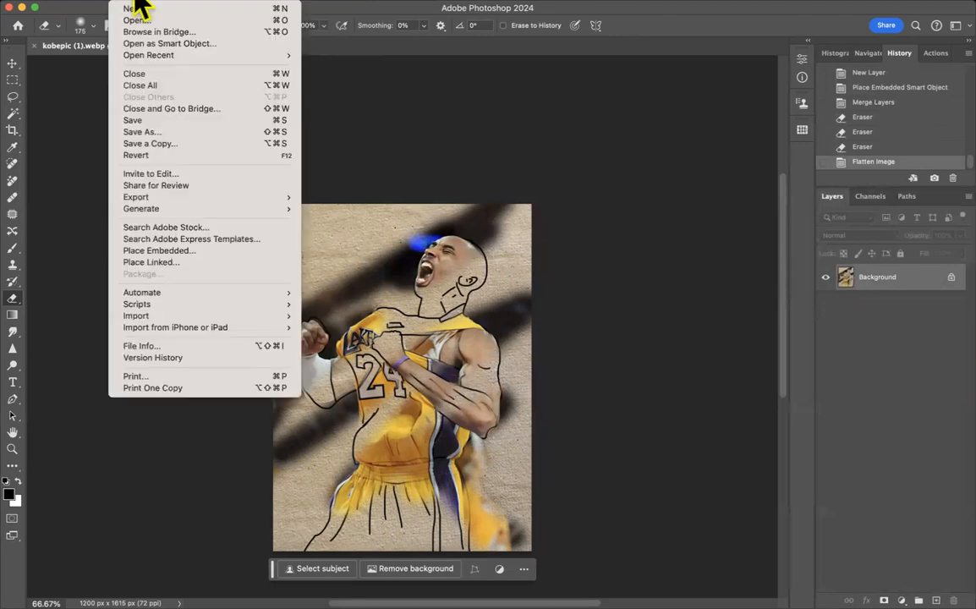
left_click(142, 132)
left_click(405, 214)
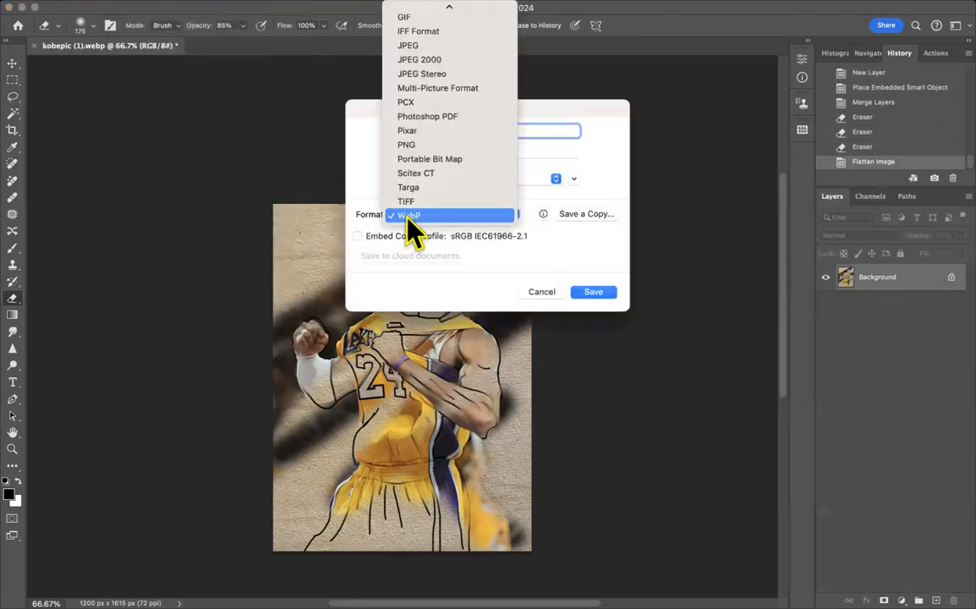
left_click(411, 45)
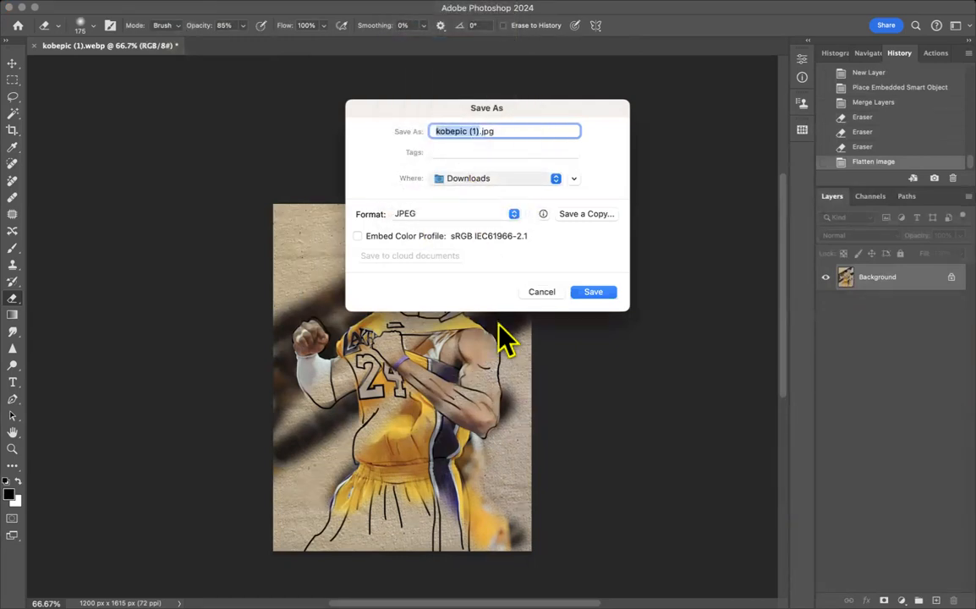
key("super+d")
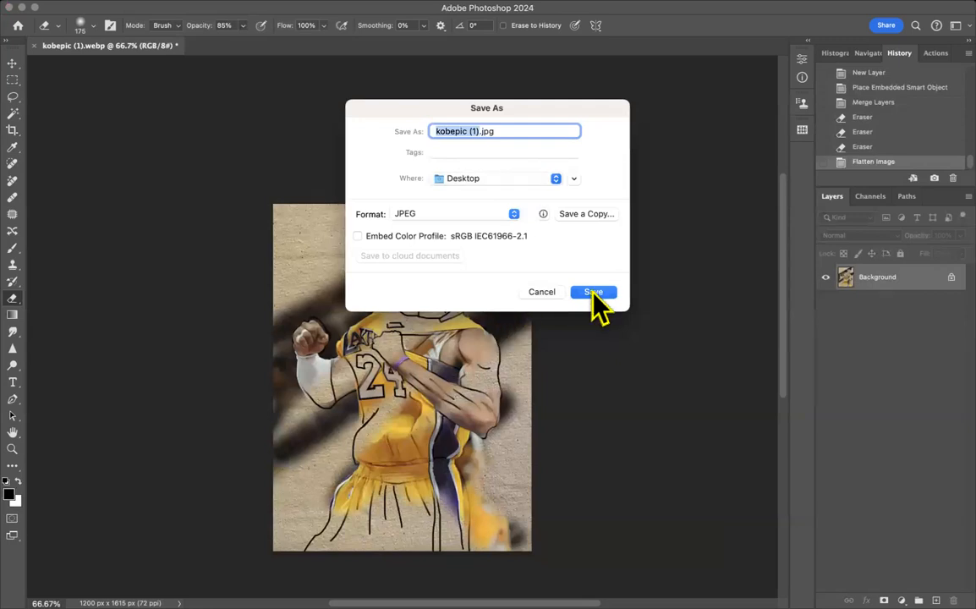
left_click(543, 292)
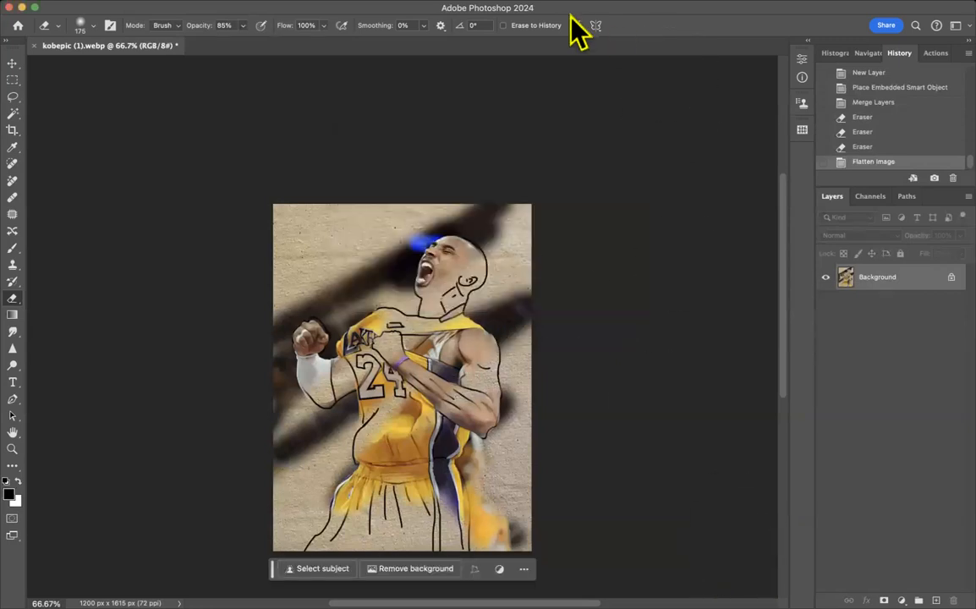